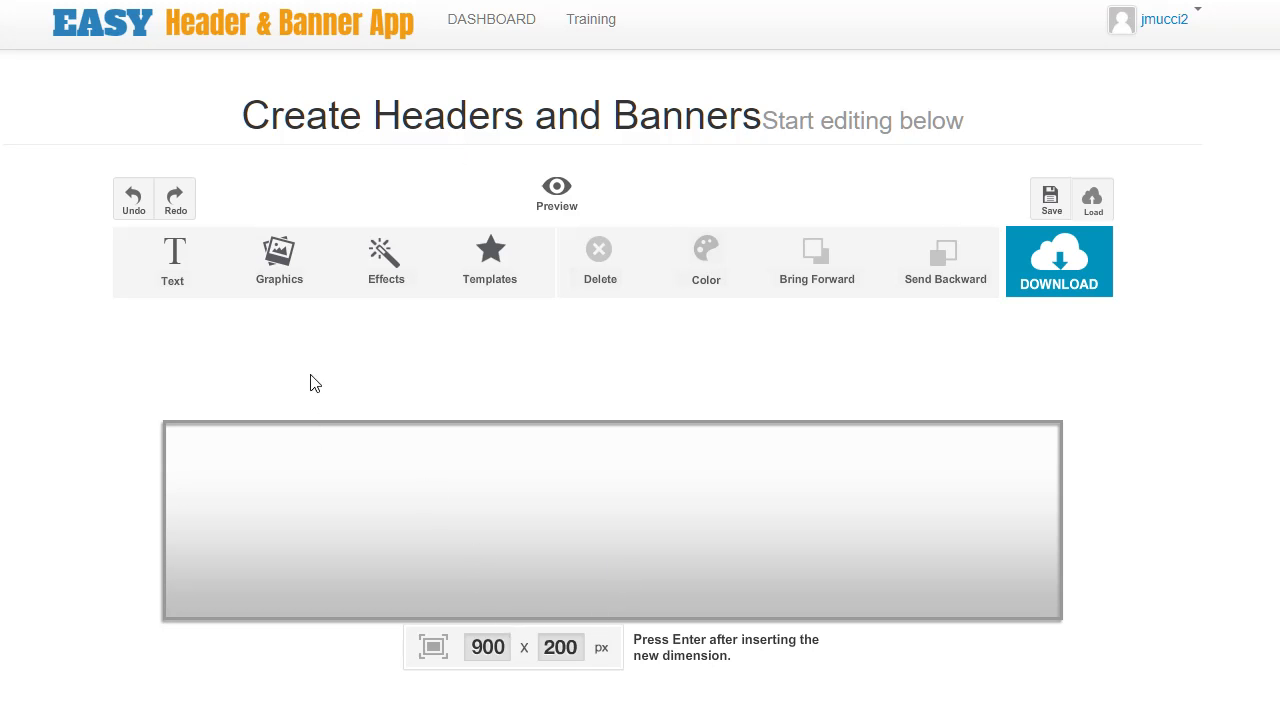
# Set the canvas width to 200 px, making a 200 x 200 px canvas.
pyautogui.doubleClick(486, 646)
pyautogui.click(543, 648)
pyautogui.doubleClick(496, 648)
pyautogui.doubleClick(558, 648)
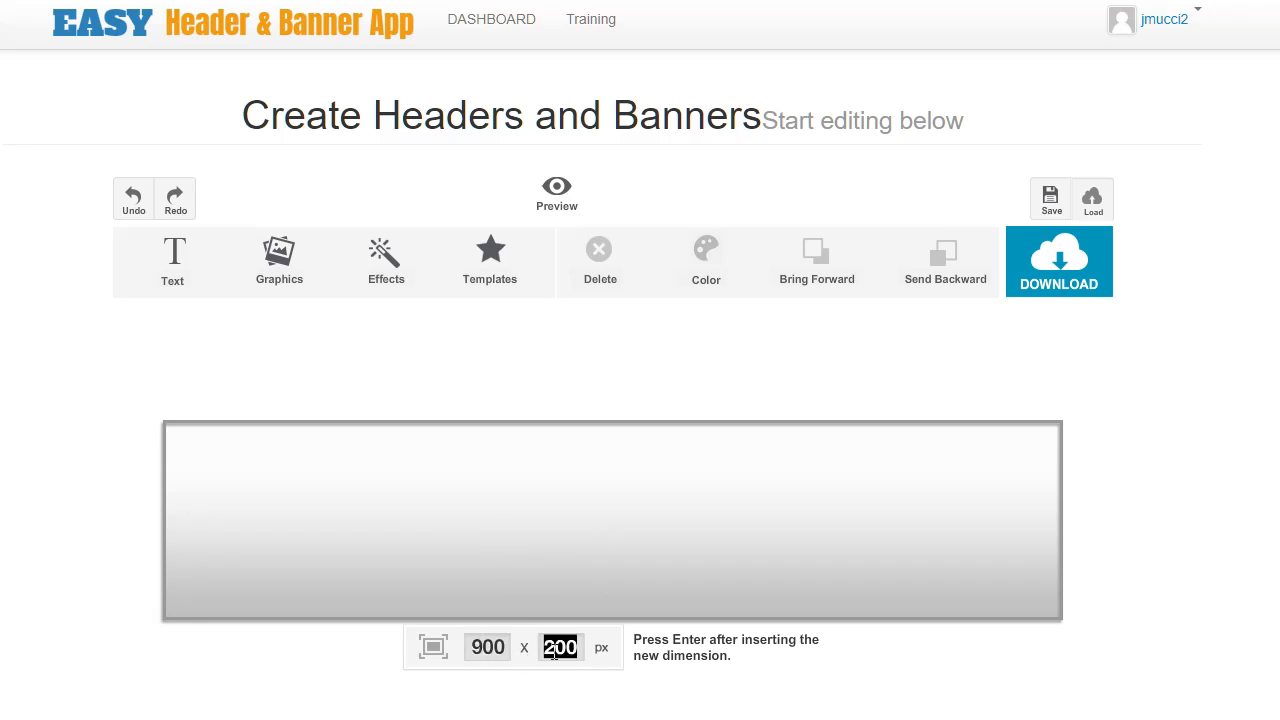
pyautogui.doubleClick(496, 647)
pyautogui.write('200')
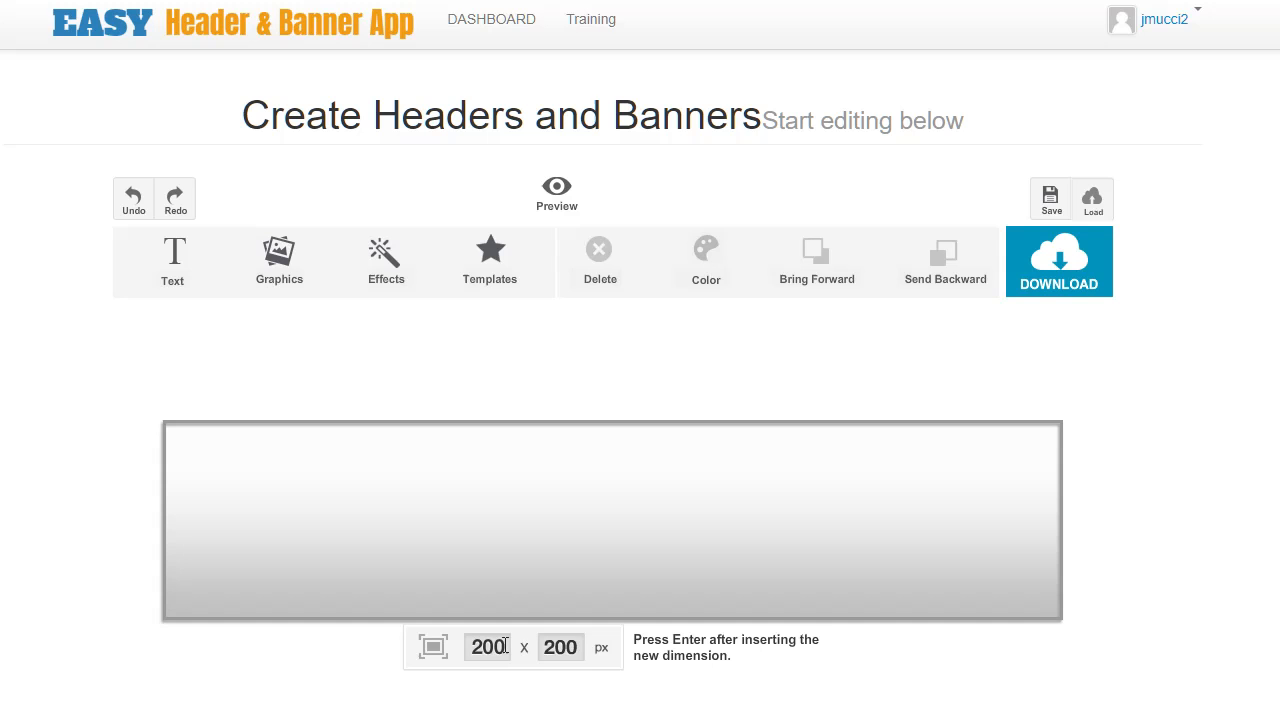
pyautogui.press('Return')
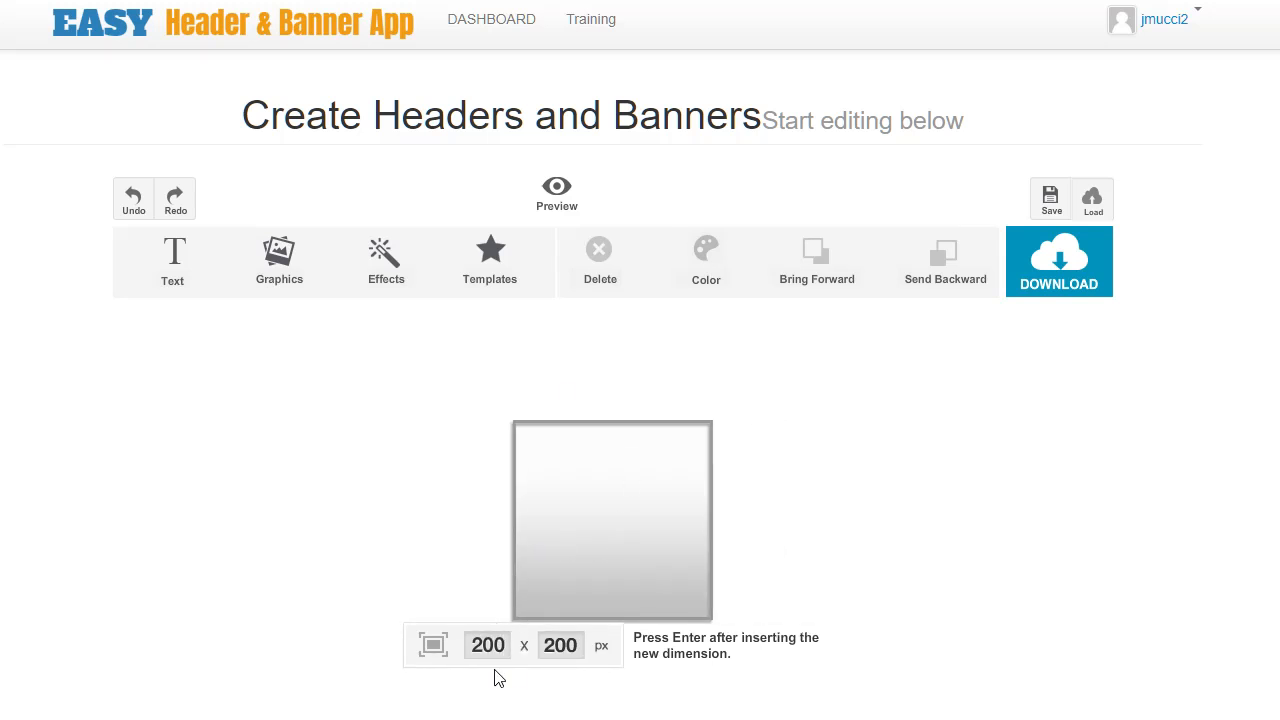
# Set the canvas size to 250 x 250 px.
pyautogui.doubleClick(493, 648)
pyautogui.write('30')
pyautogui.write('250')
pyautogui.press('Tab')
pyautogui.write('250')
pyautogui.press('Return')
# Set the canvas size to 800 x 200 px.
pyautogui.scroll(-1, 460, 650)
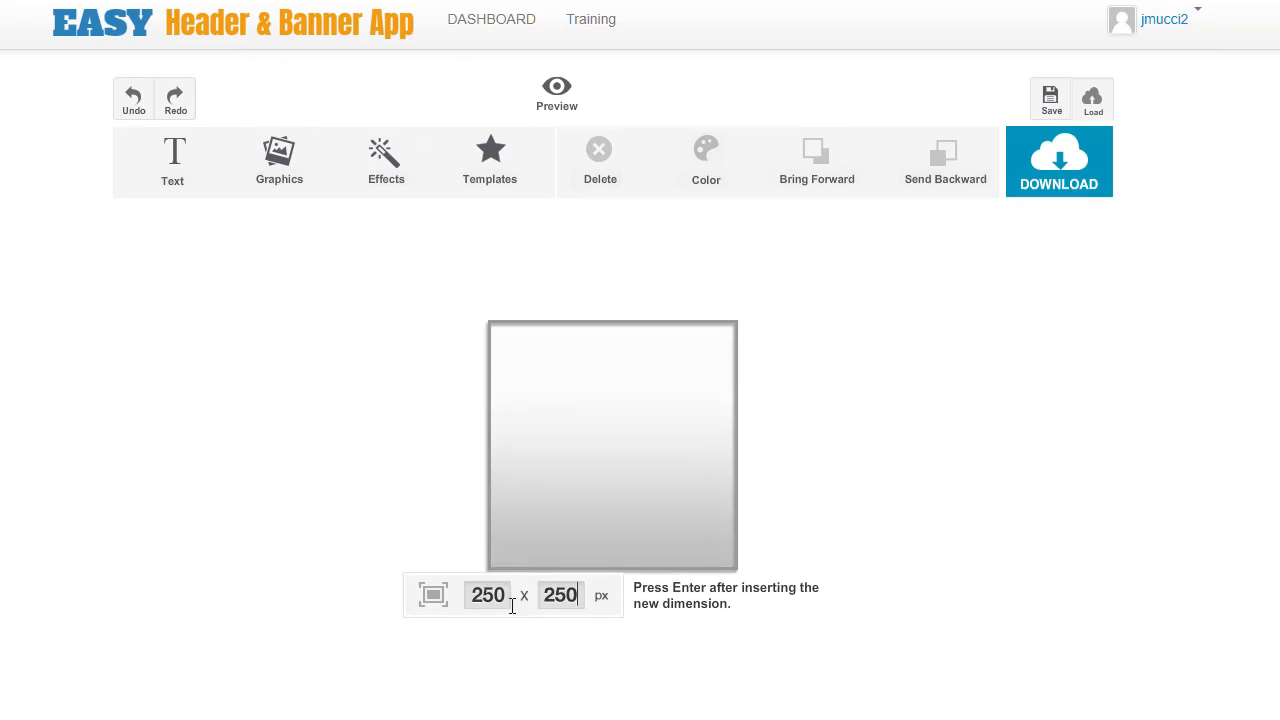
pyautogui.doubleClick(503, 600)
pyautogui.write('800')
pyautogui.press('Tab')
pyautogui.write('200')
pyautogui.press('Return')
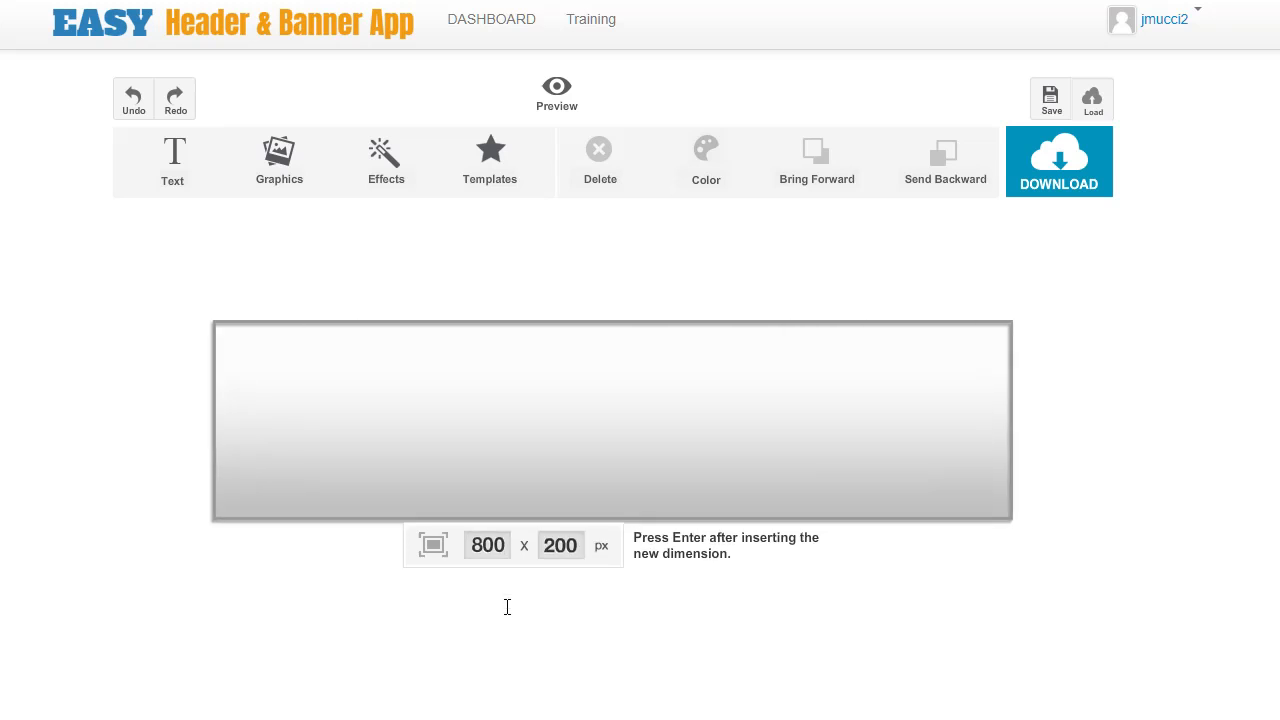
# Set the canvas width to 1200 px.
pyautogui.doubleClick(487, 545)
pyautogui.write('1200')
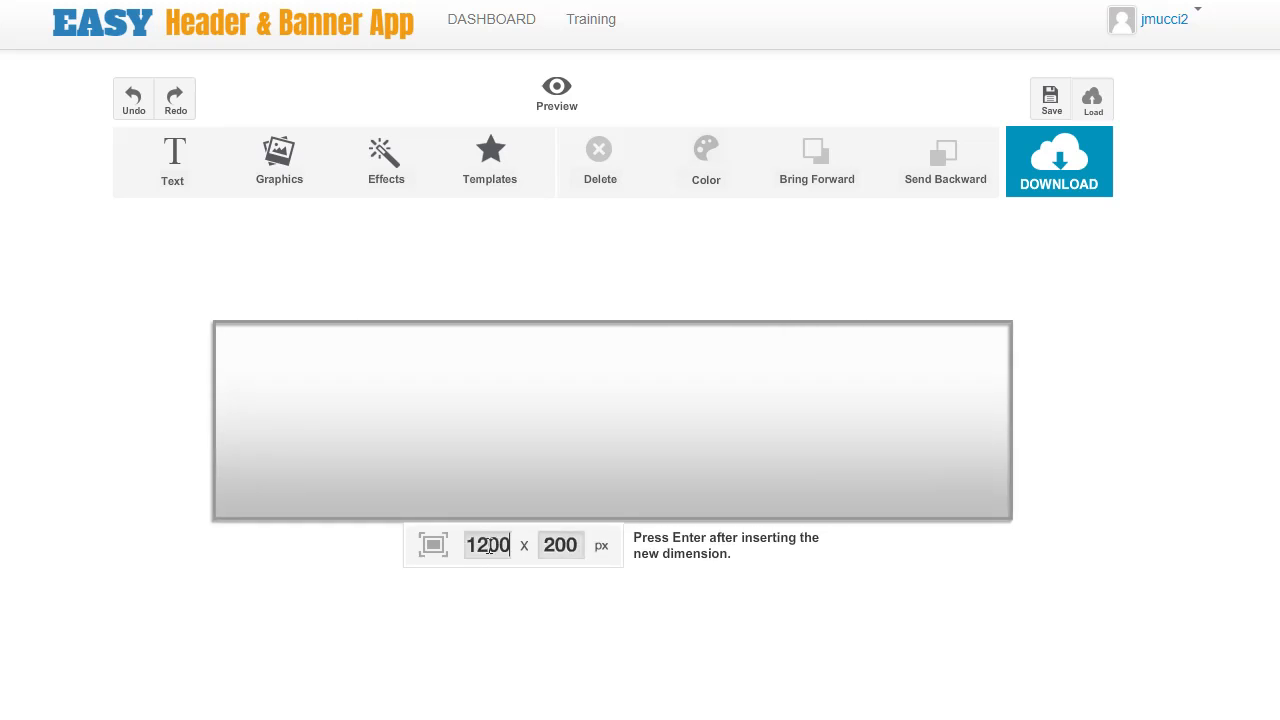
pyautogui.press('Return')
# Set the canvas width back to 800 px.
pyautogui.doubleClick(500, 543)
pyautogui.write('800')
pyautogui.press('Return')
# Browse the templates and load the Mama Maria Pizzeria banner template.
pyautogui.scroll(1, 390, 580)
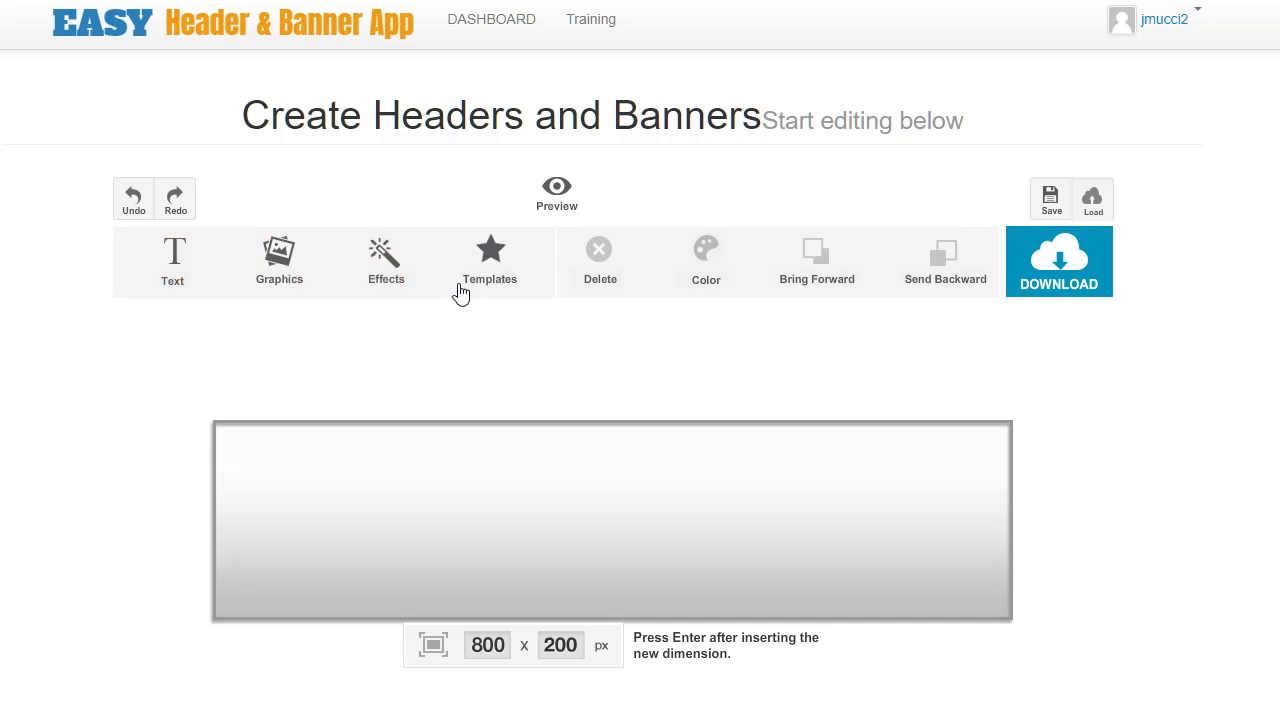
pyautogui.click(494, 248)
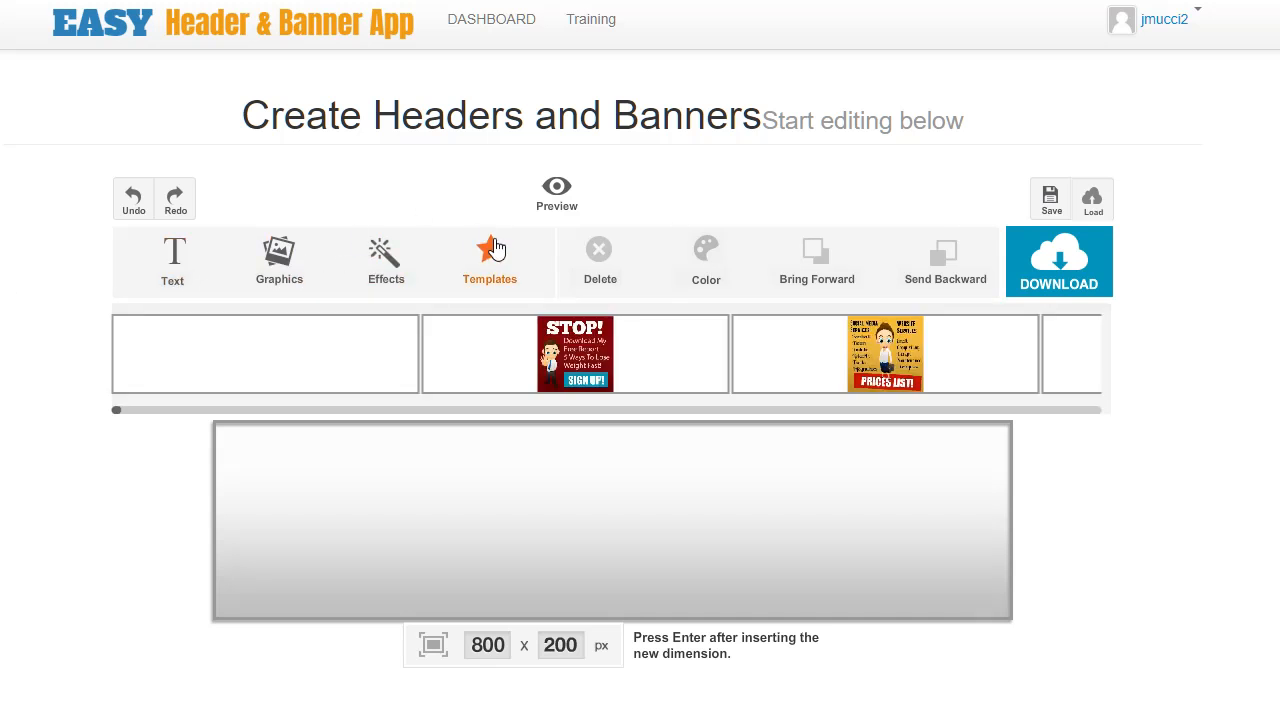
pyautogui.moveTo(116, 412); pyautogui.dragTo(371, 450)
pyautogui.click(470, 363)
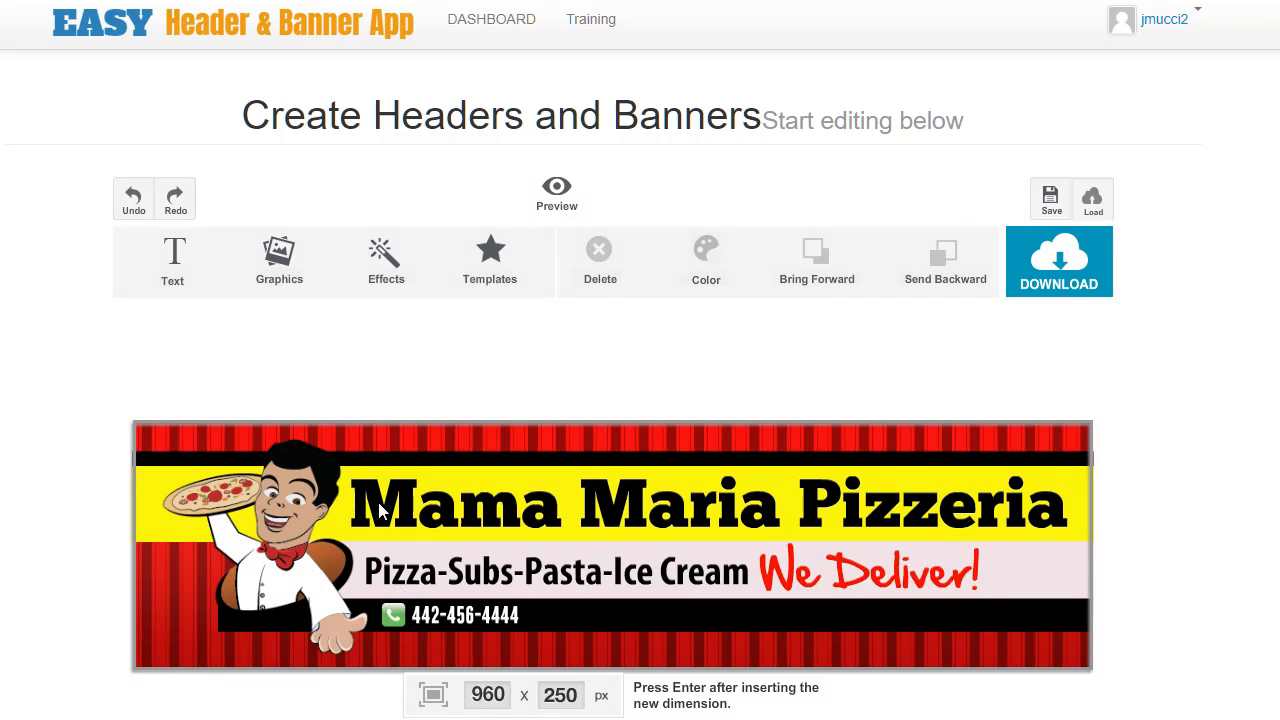
# Set the canvas width to 500 px.
pyautogui.doubleClick(487, 690)
pyautogui.write('500')
pyautogui.press('Return')
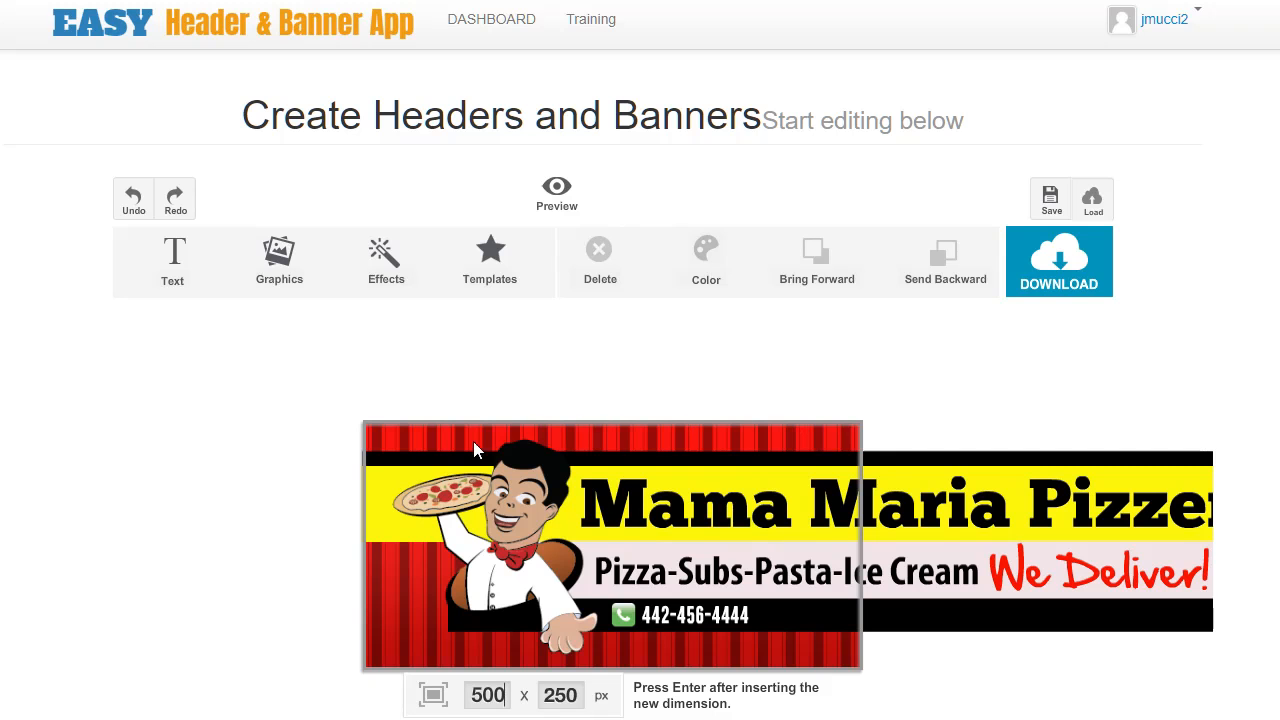
# Preview the cropped banner and close the preview.
pyautogui.click(567, 196)
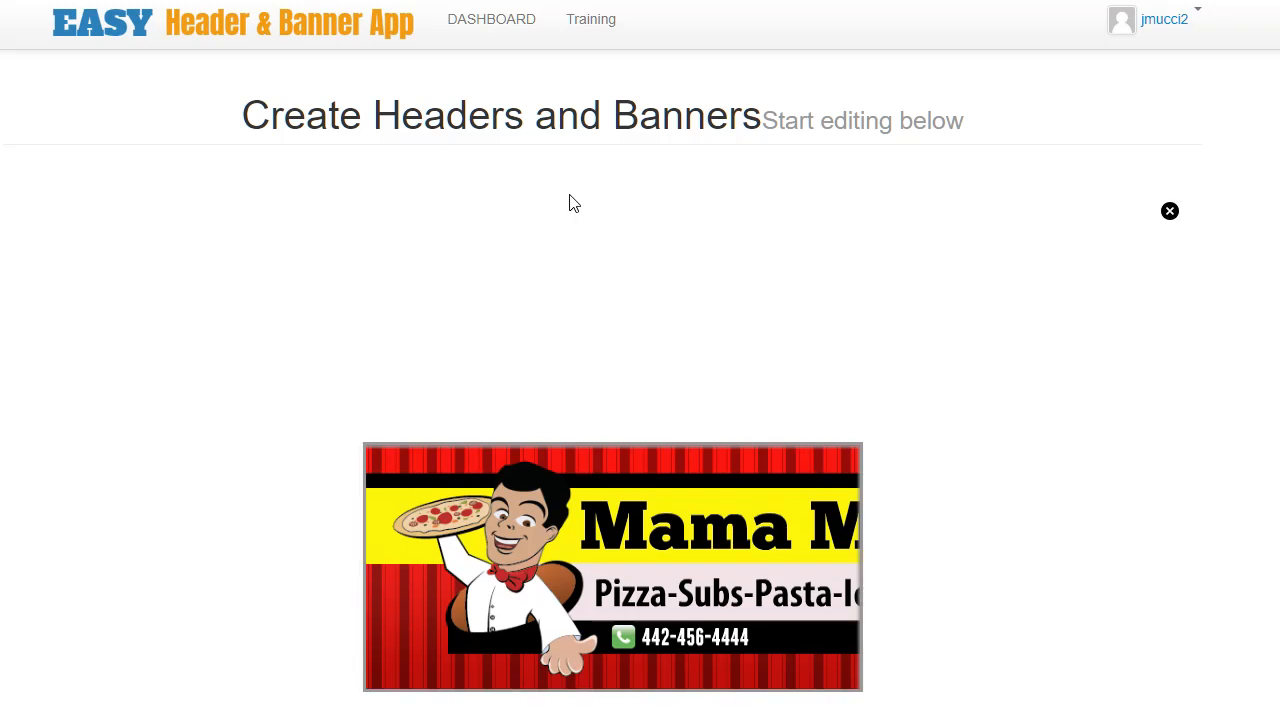
pyautogui.scroll(-2, 857, 481)
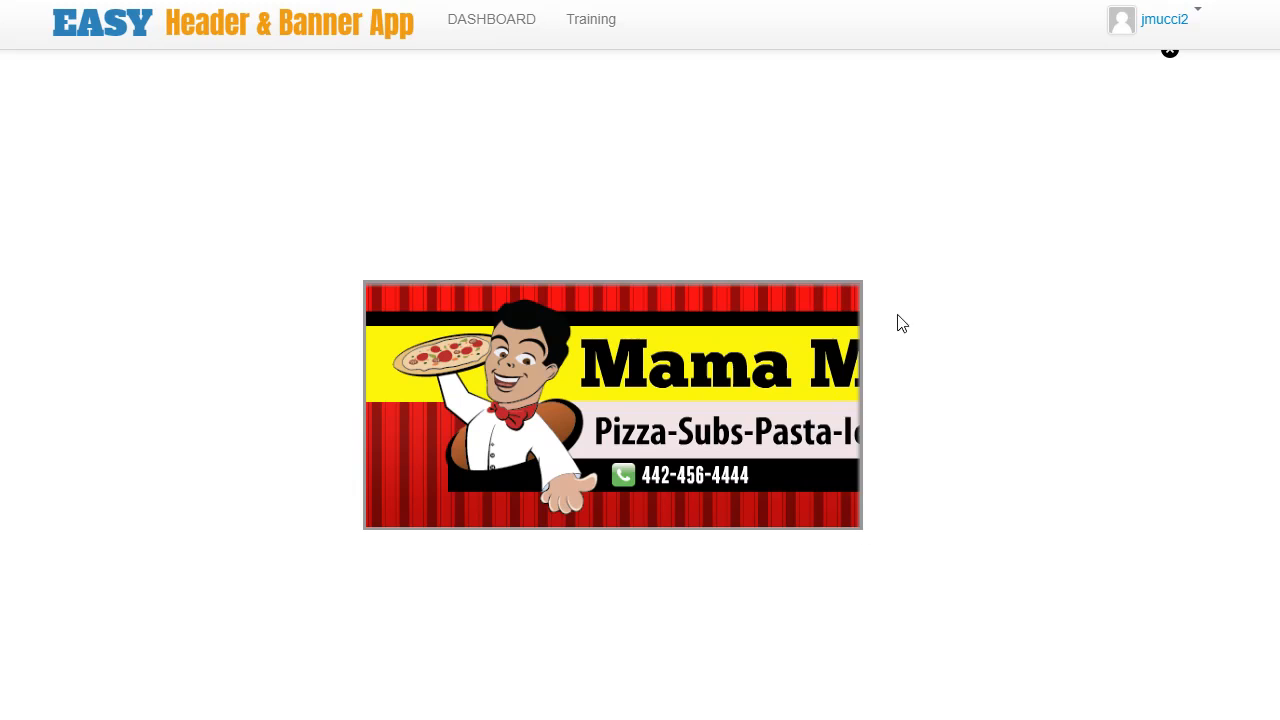
pyautogui.scroll(2, 980, 350)
pyautogui.click(1170, 212)
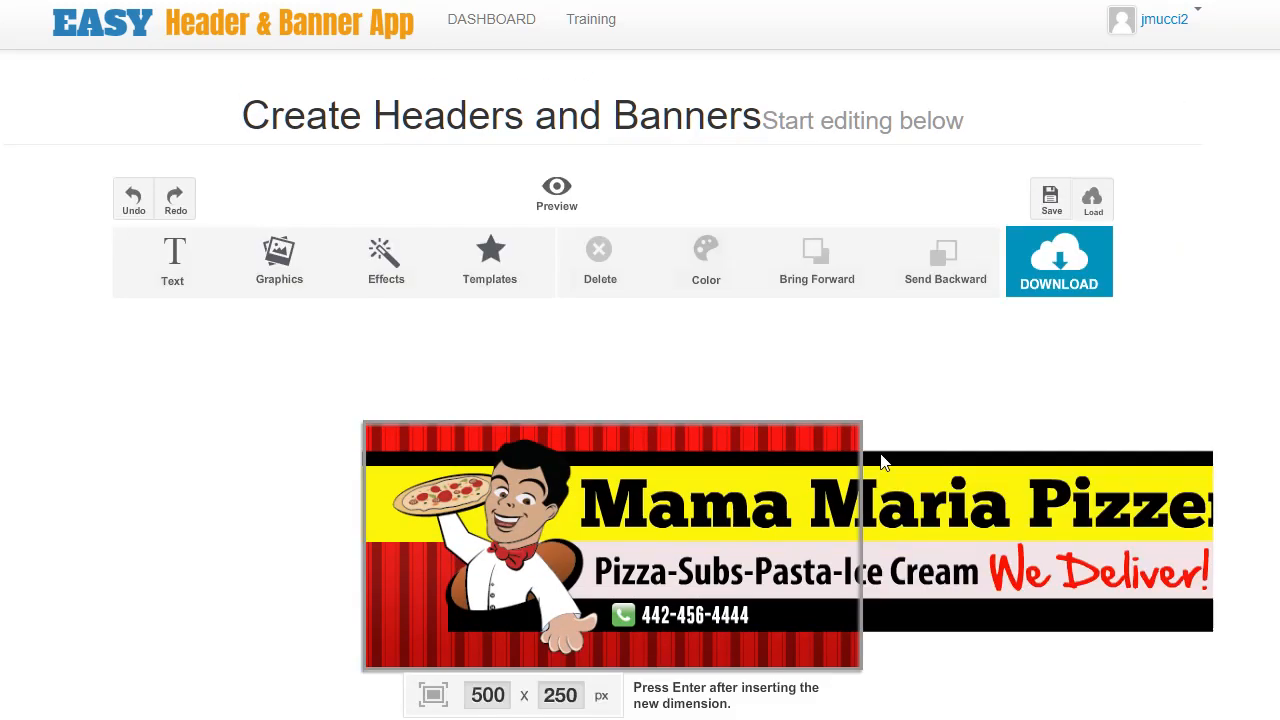
# Set the canvas width to 250 px and preview the square result before closing the preview.
pyautogui.doubleClick(497, 697)
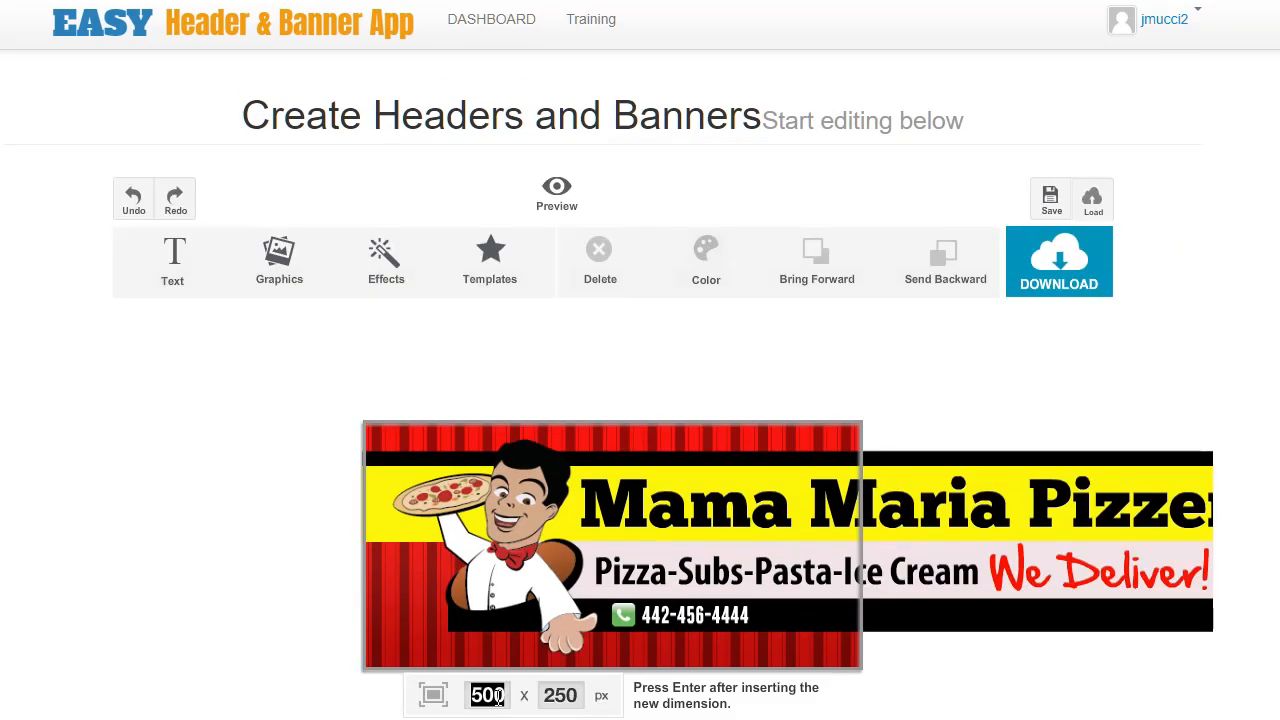
pyautogui.write('250')
pyautogui.press('Return')
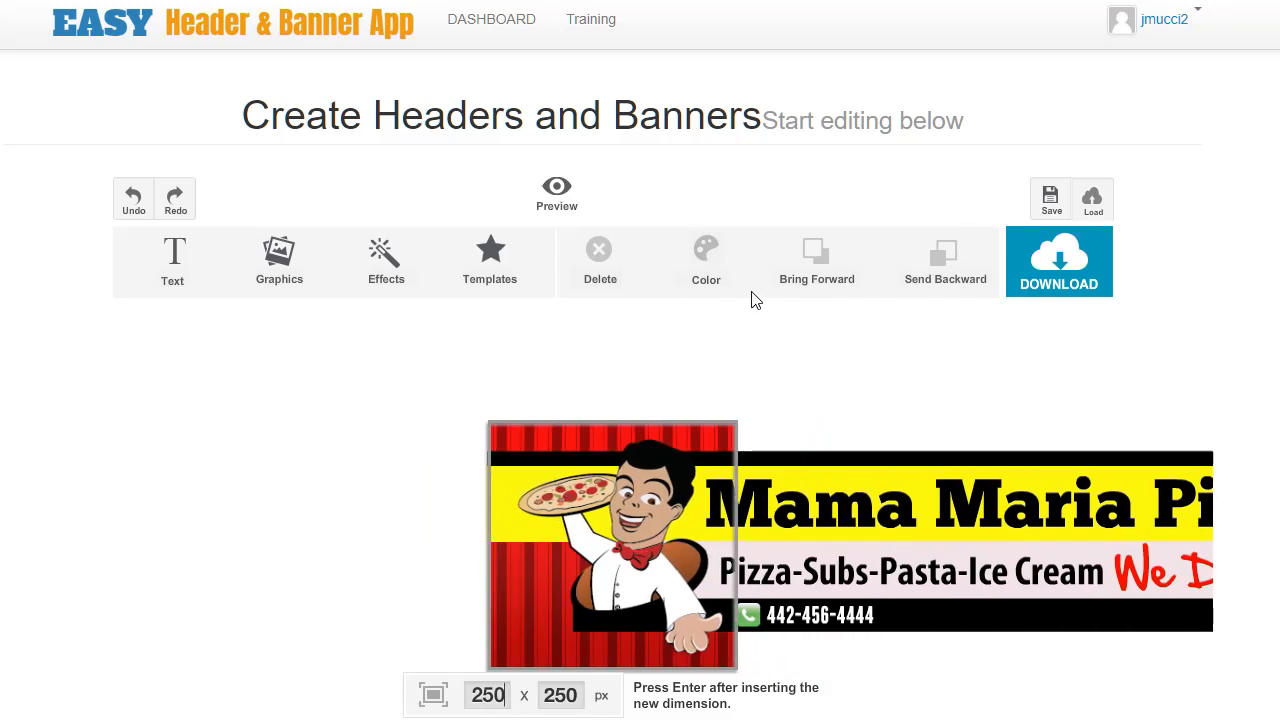
pyautogui.click(573, 213)
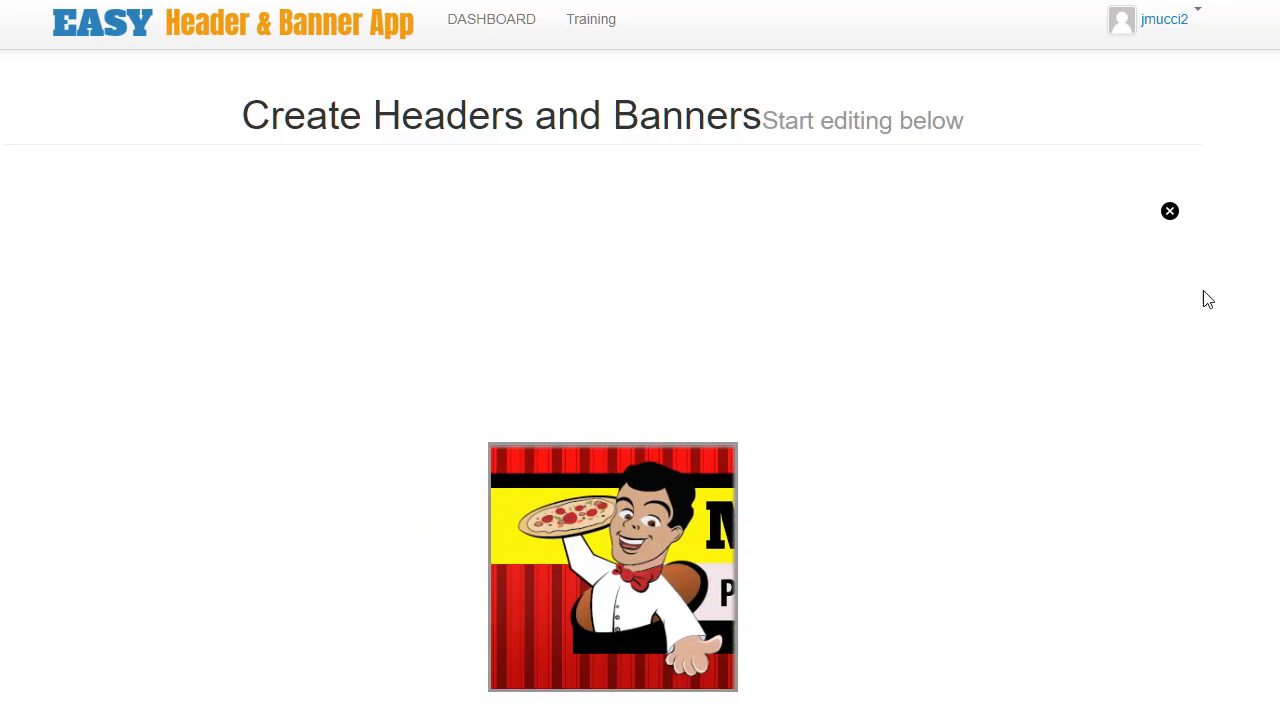
pyautogui.click(1170, 212)
# Move the 'Mama Maria Pizzeria' title onto the square canvas, shrink it, and place it at the top.
pyautogui.click(940, 478)
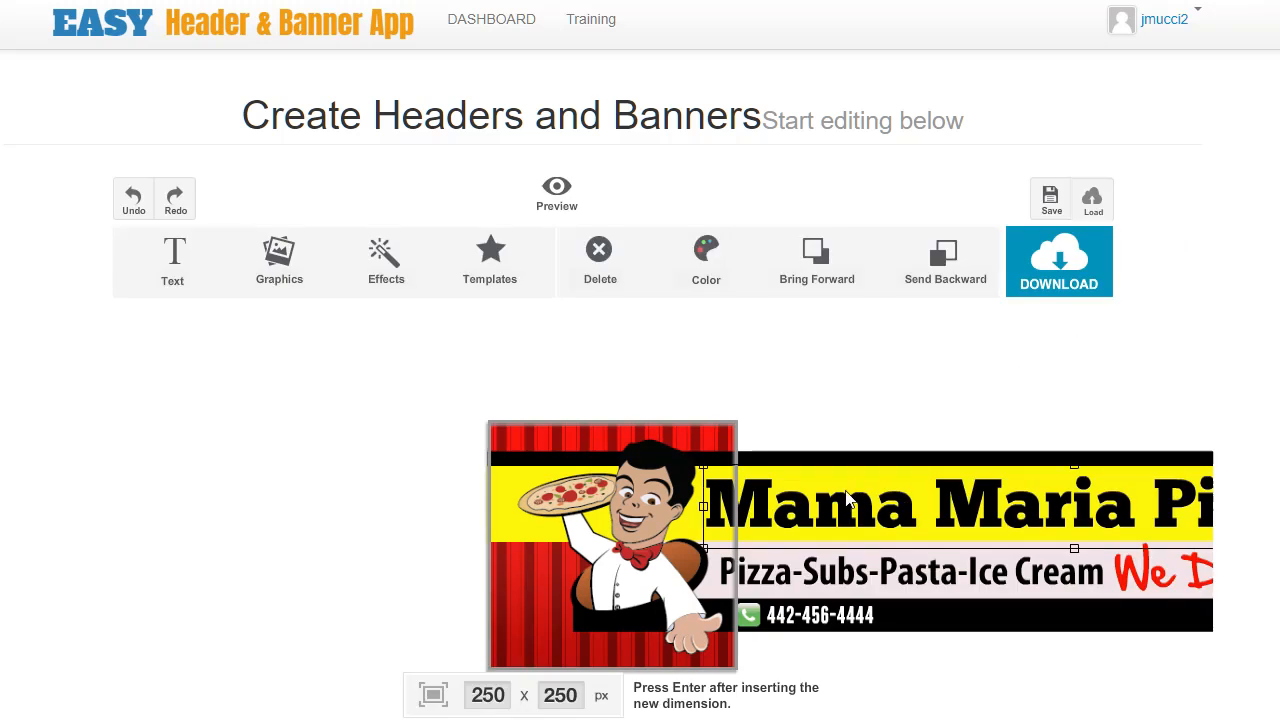
pyautogui.moveTo(890, 508); pyautogui.dragTo(662, 543)
pyautogui.moveTo(948, 522); pyautogui.dragTo(832, 503)
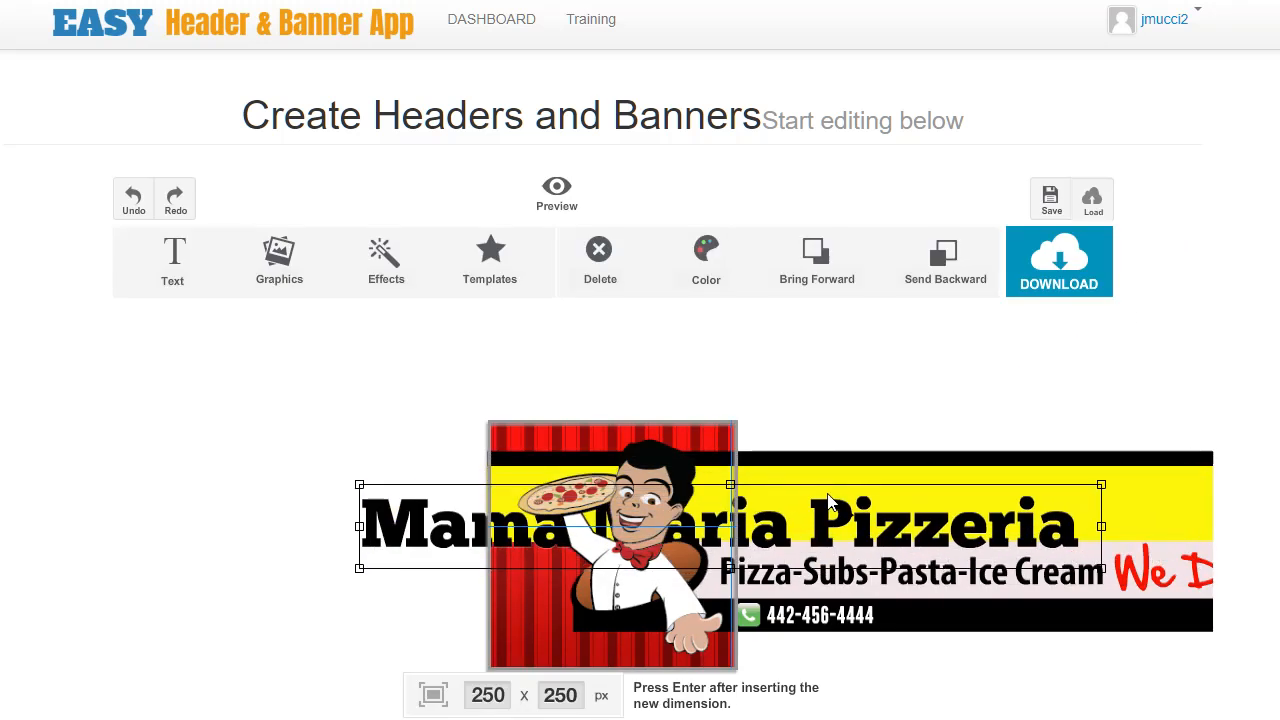
pyautogui.moveTo(1105, 485); pyautogui.dragTo(952, 510)
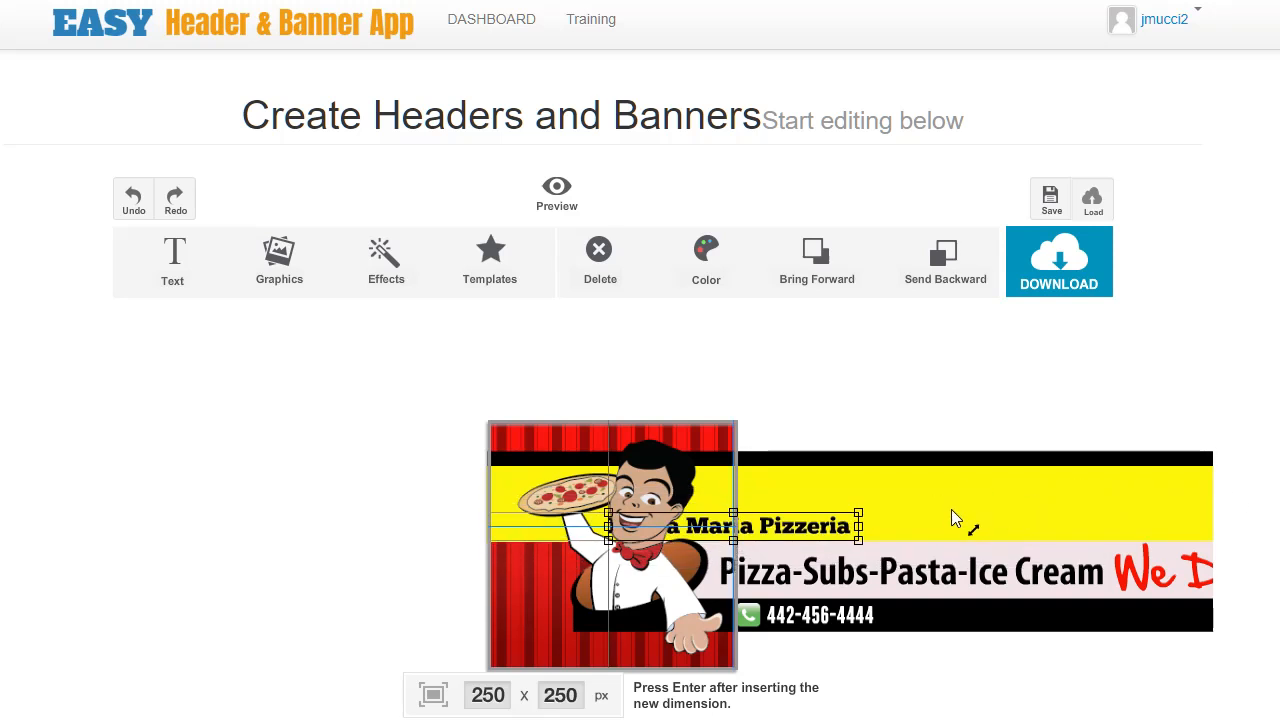
pyautogui.moveTo(811, 528); pyautogui.dragTo(708, 440)
# Move the black strip and yellow band up to the top of the canvas behind the title.
pyautogui.click(809, 504)
pyautogui.moveTo(809, 504); pyautogui.dragTo(817, 425)
pyautogui.click(820, 482)
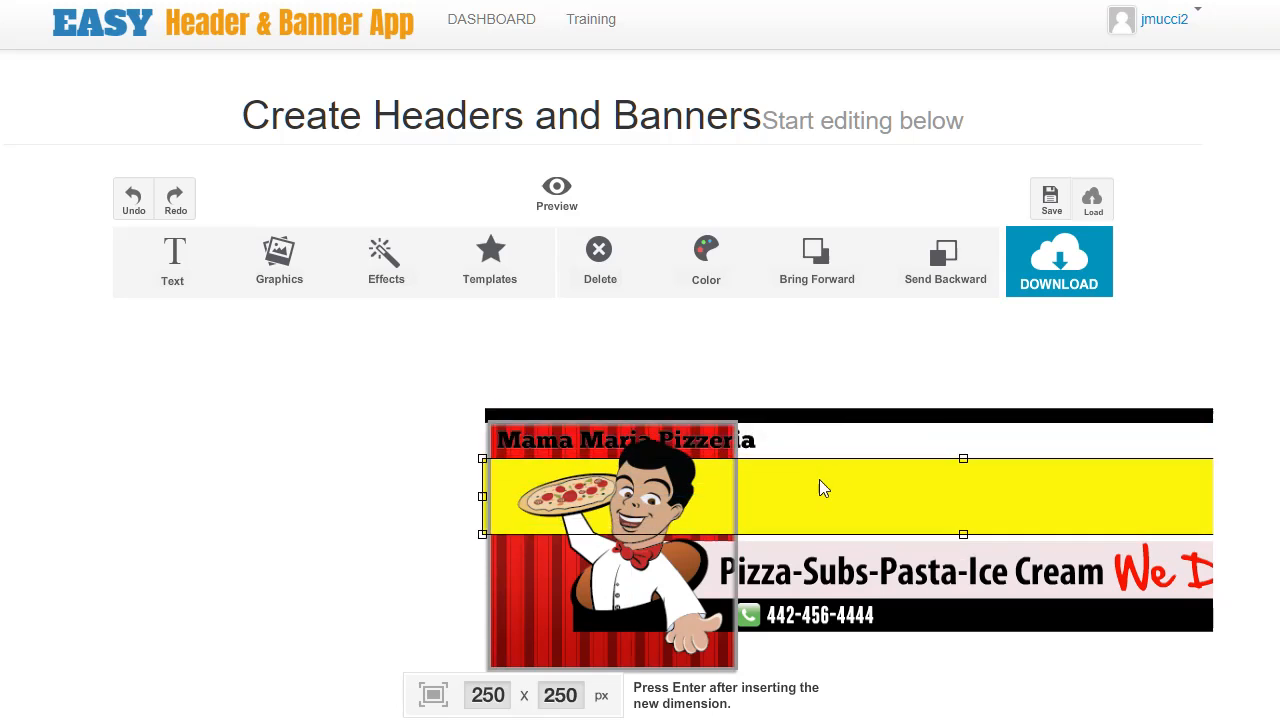
pyautogui.moveTo(820, 493); pyautogui.dragTo(829, 434)
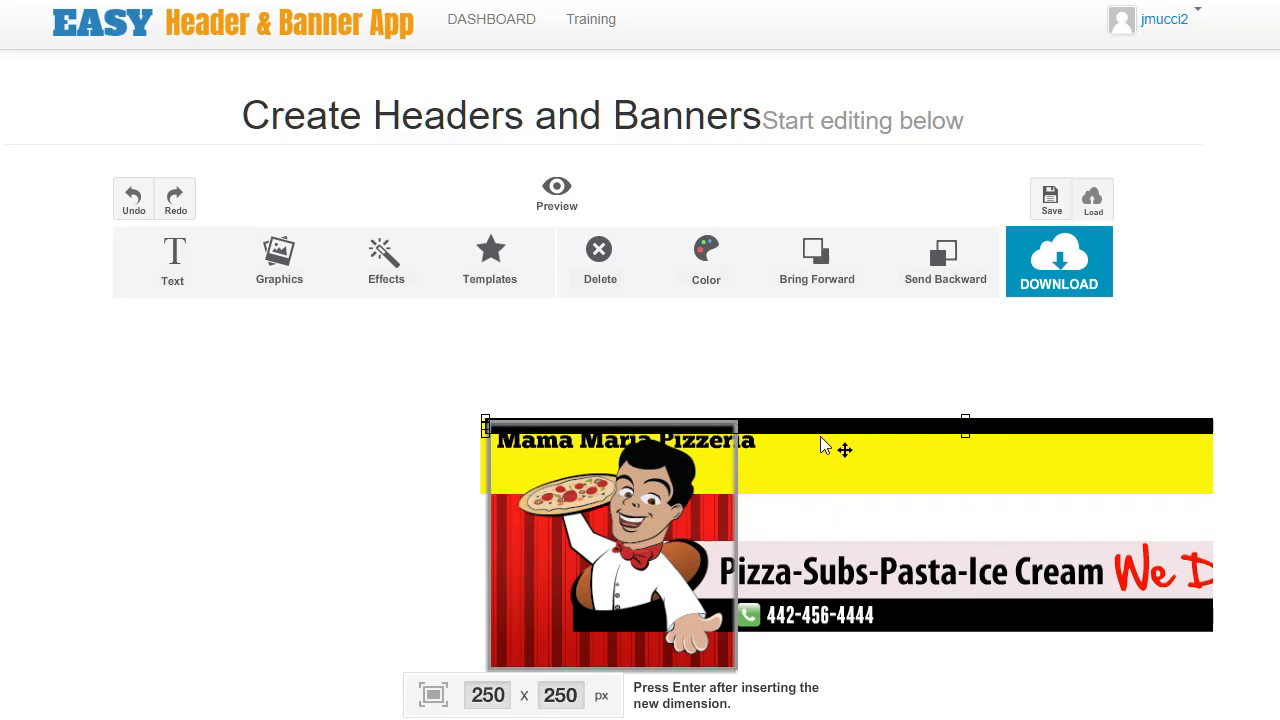
# Resize the title slightly to fit inside the yellow band.
pyautogui.click(733, 450)
pyautogui.moveTo(733, 450)
pyautogui.mouseDown()
pyautogui.moveTo(736, 463)
pyautogui.moveTo(748, 446)
pyautogui.moveTo(728, 455)
pyautogui.mouseUp()
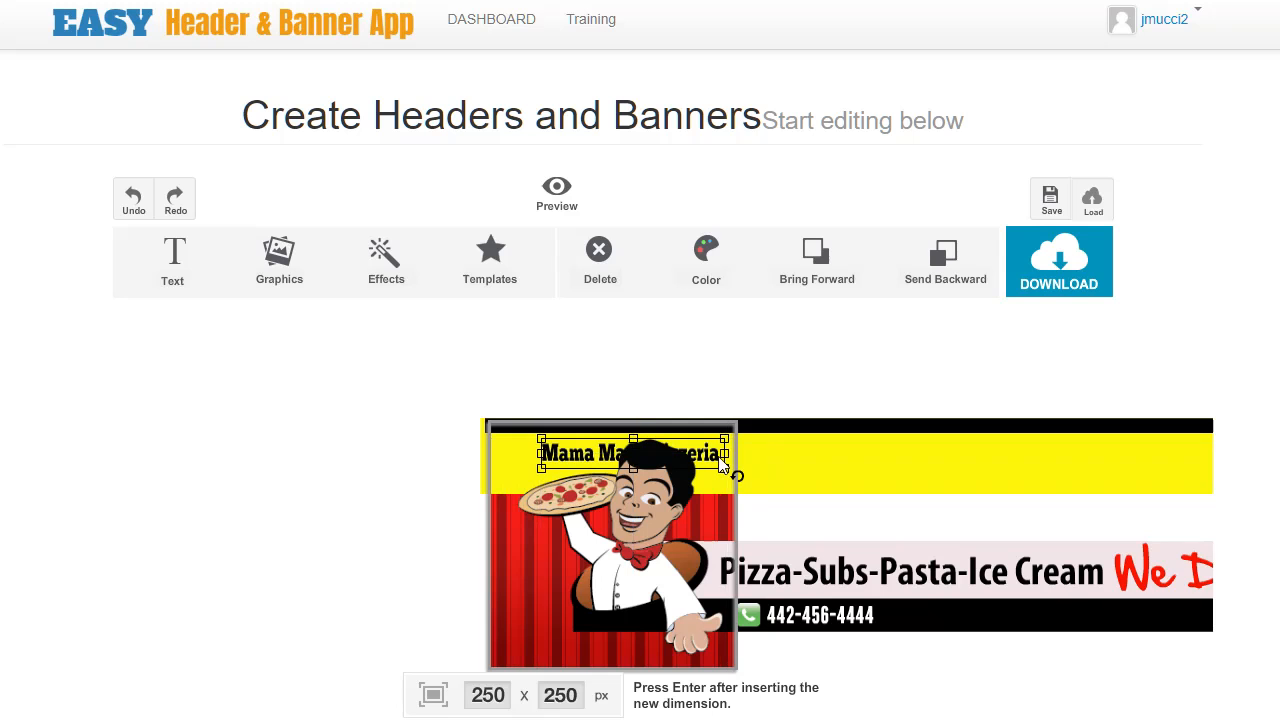
# Shrink the chef character and reposition it below the title.
pyautogui.click(712, 462)
pyautogui.moveTo(567, 458); pyautogui.dragTo(572, 457)
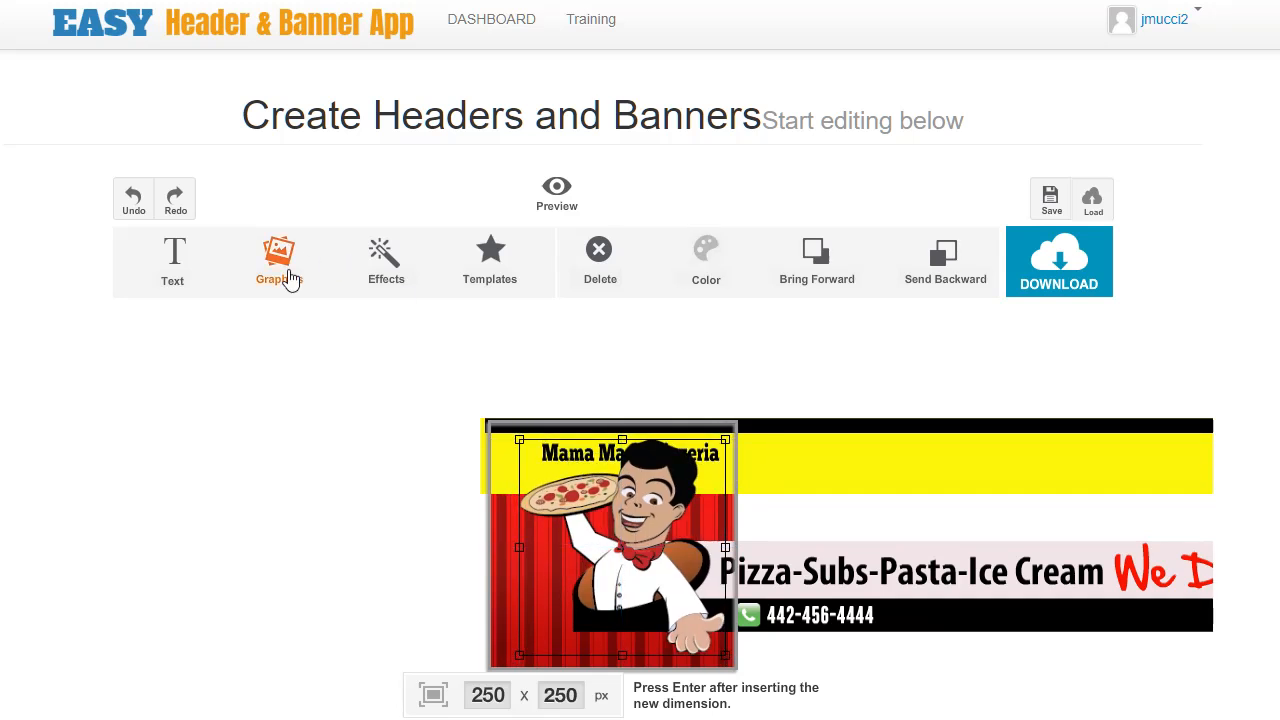
pyautogui.click(180, 268)
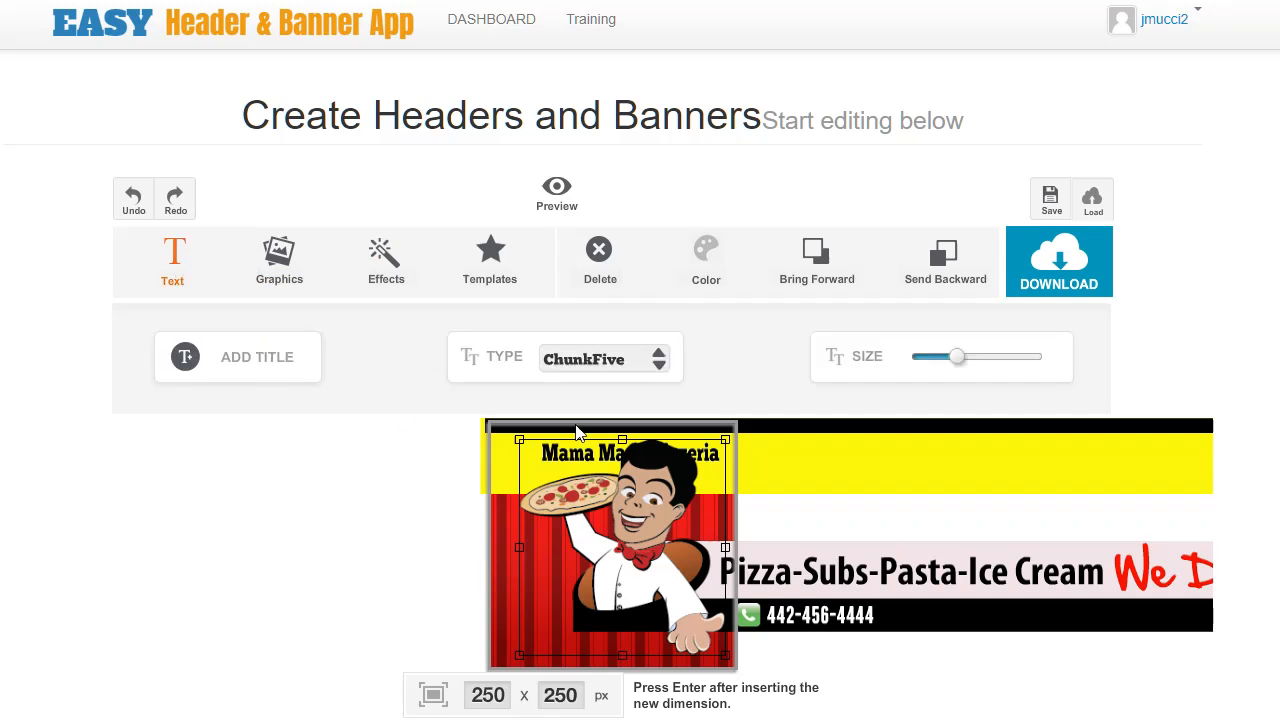
pyautogui.moveTo(967, 365); pyautogui.dragTo(957, 368)
pyautogui.click(704, 485)
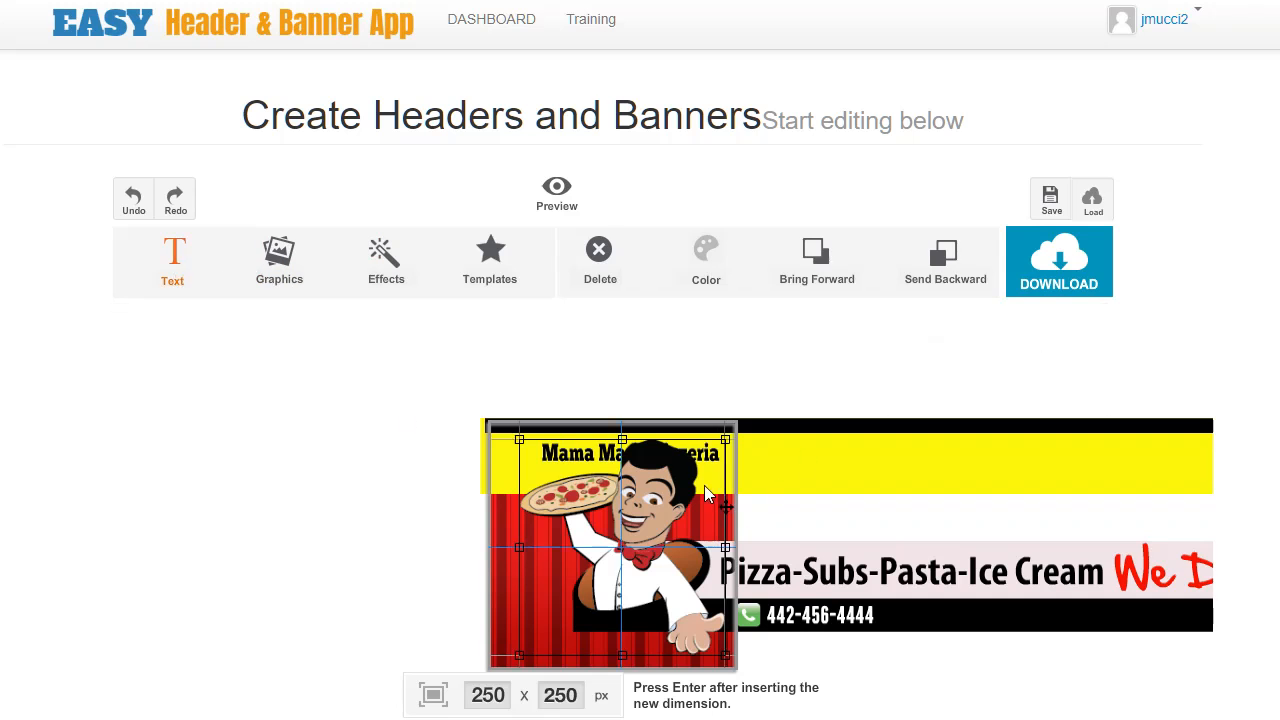
pyautogui.moveTo(587, 553); pyautogui.dragTo(547, 597)
pyautogui.moveTo(686, 484); pyautogui.dragTo(649, 513)
pyautogui.moveTo(617, 577); pyautogui.dragTo(599, 553)
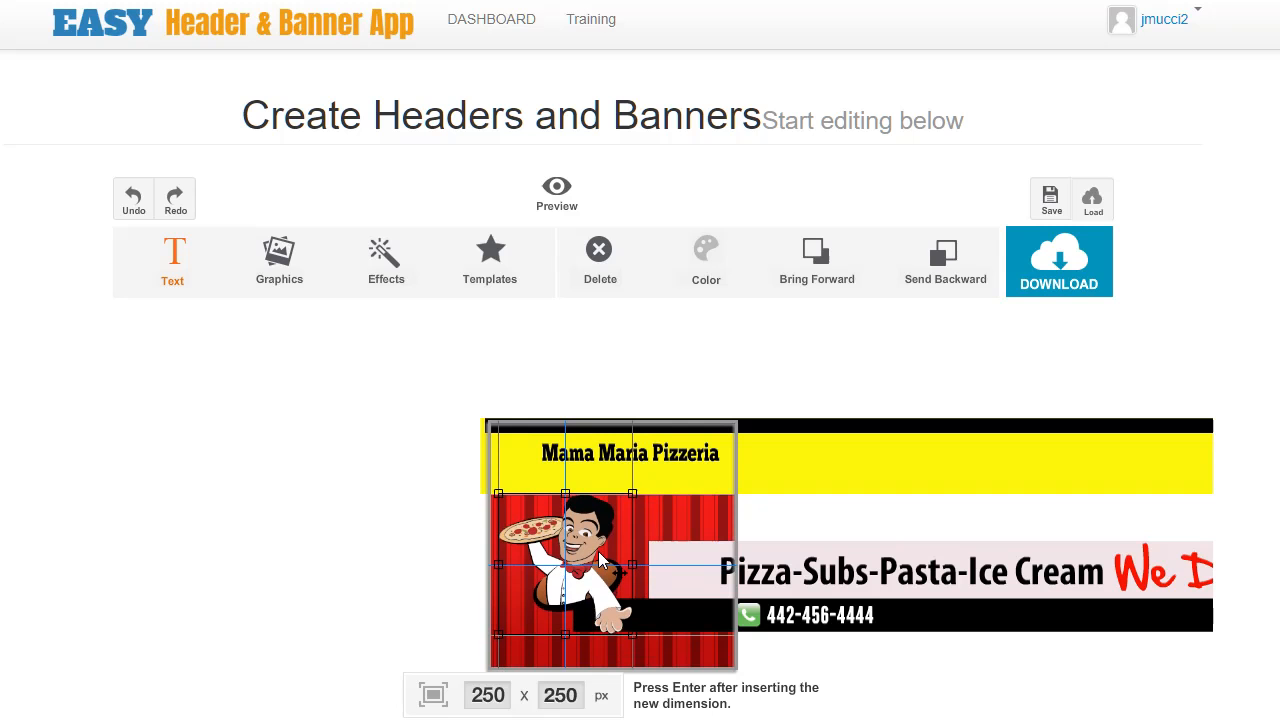
# Stretch the pink tagline band and black strip leftward across the lower part of the canvas.
pyautogui.click(706, 584)
pyautogui.moveTo(679, 567); pyautogui.dragTo(538, 578)
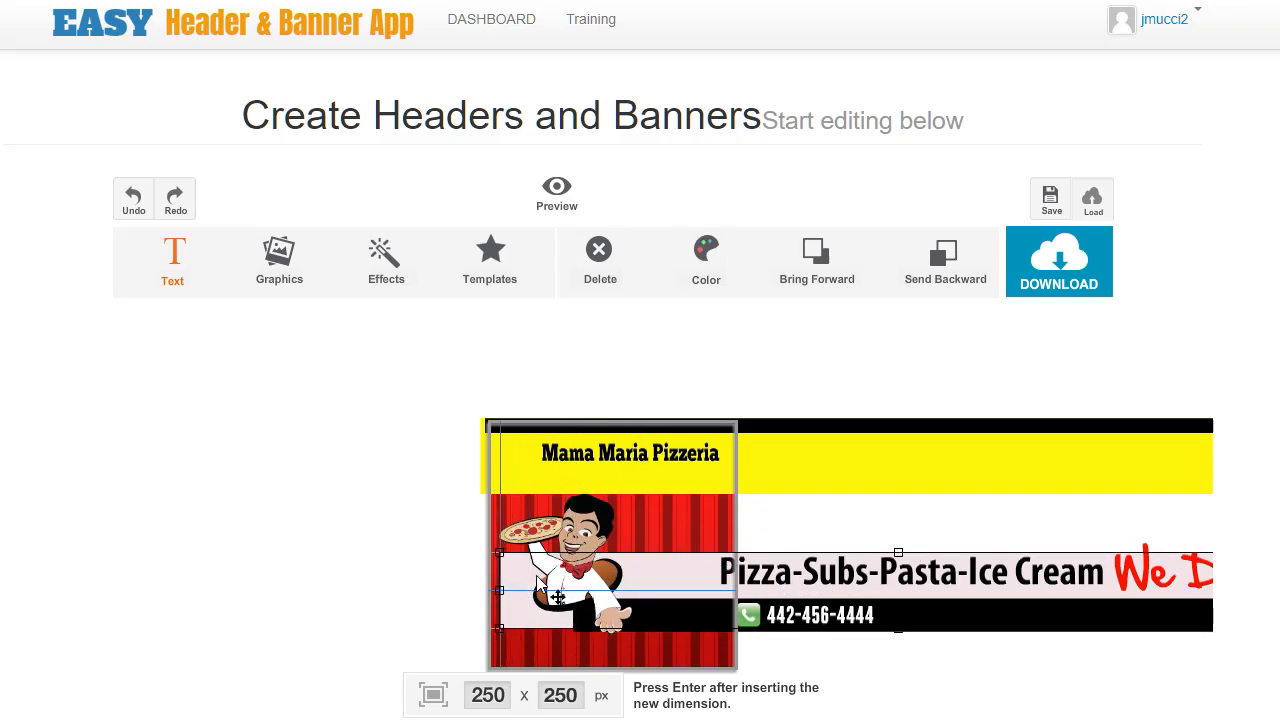
pyautogui.click(660, 619)
pyautogui.moveTo(673, 631); pyautogui.dragTo(616, 645)
pyautogui.moveTo(942, 658); pyautogui.dragTo(942, 634)
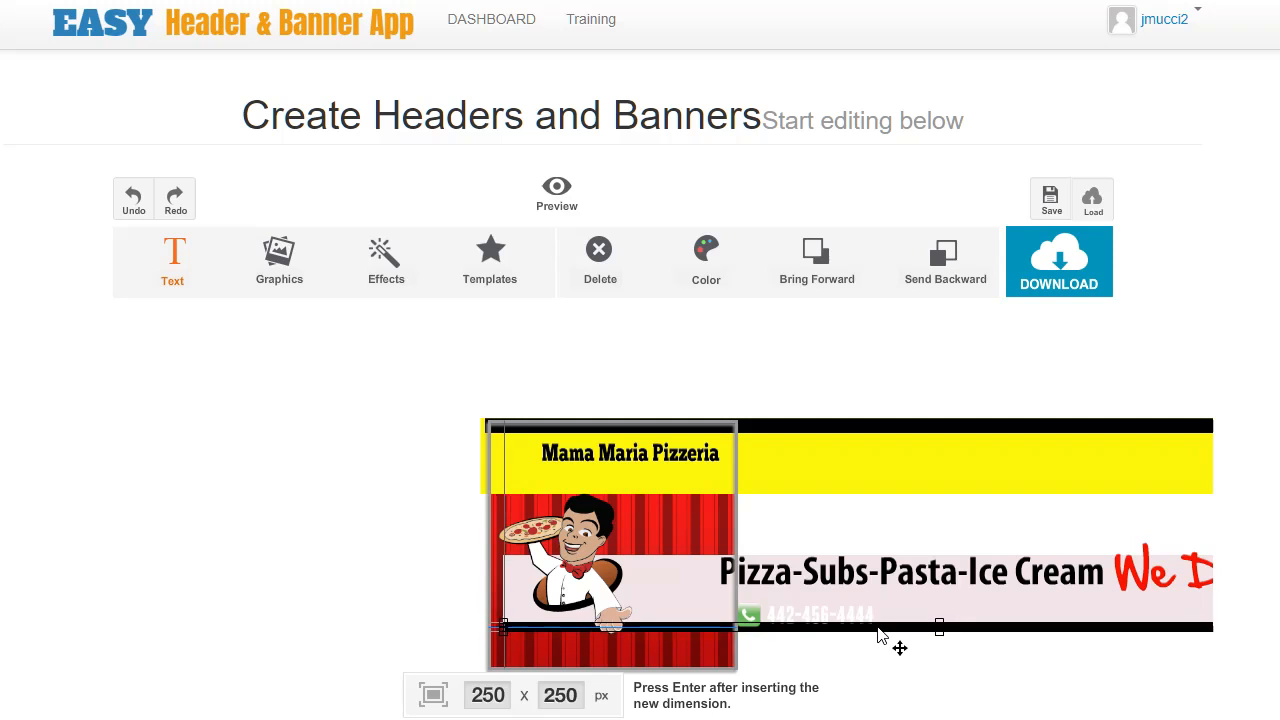
# Move the chef character up toward the title area.
pyautogui.click(590, 572)
pyautogui.moveTo(590, 572); pyautogui.dragTo(618, 515)
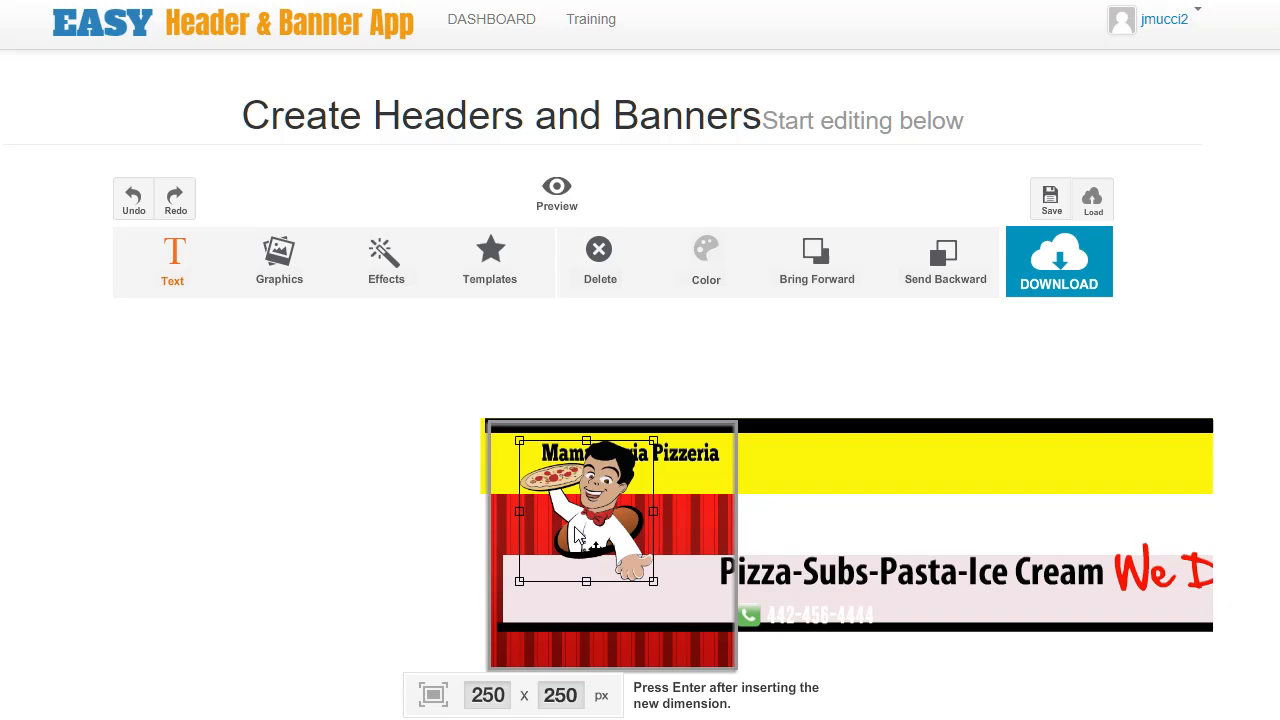
pyautogui.click(385, 260)
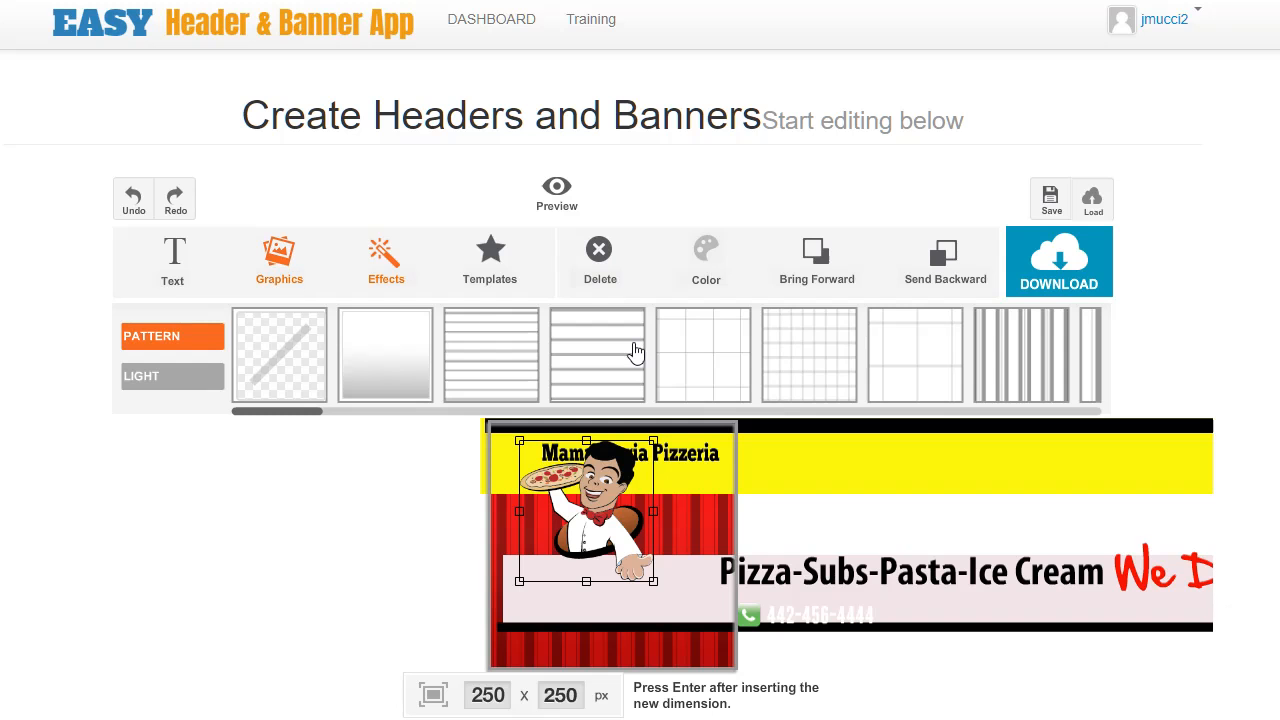
pyautogui.moveTo(611, 476); pyautogui.dragTo(621, 476)
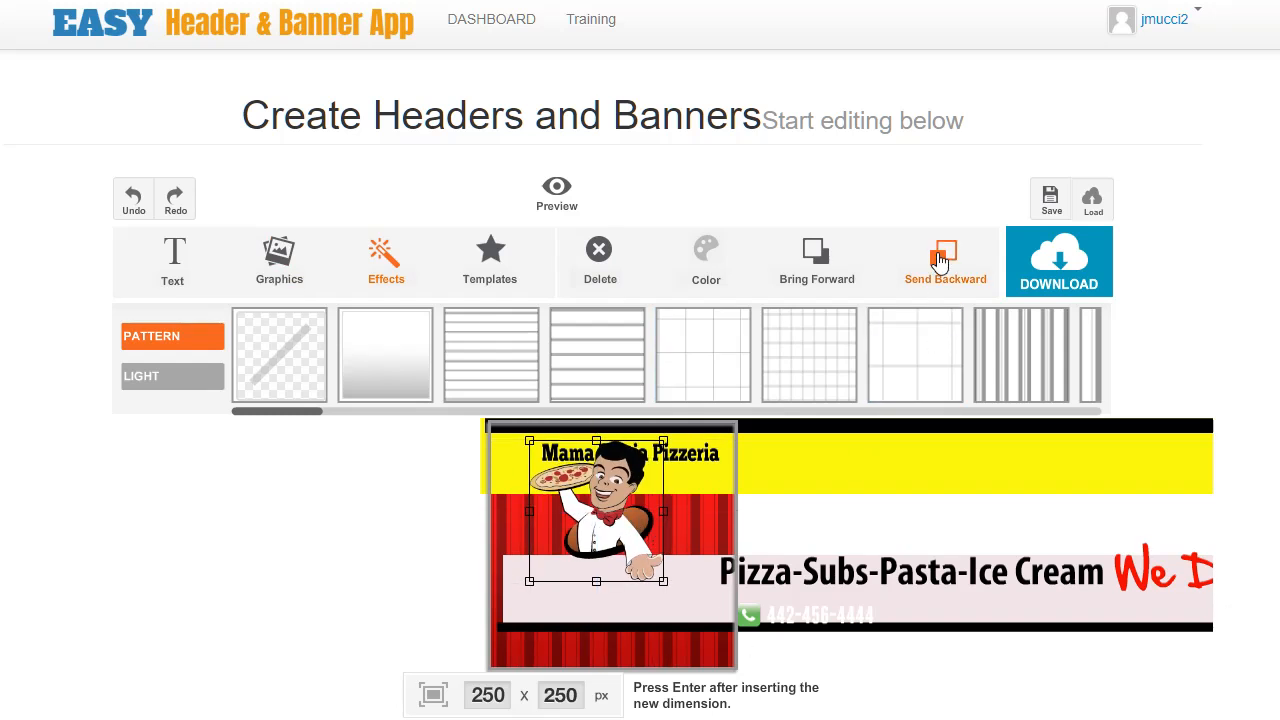
# Send the chef character backward behind the title and pink band, then nudge it slightly.
pyautogui.click(943, 265)
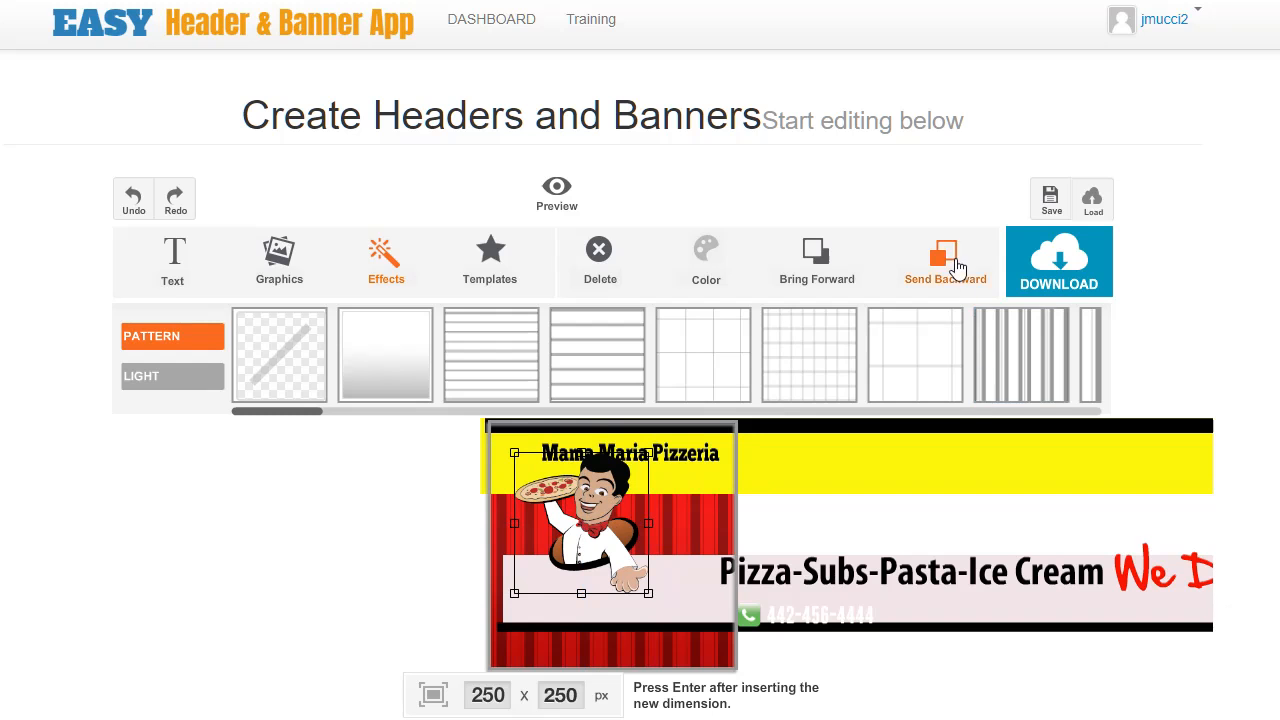
pyautogui.click(950, 266)
pyautogui.click(950, 266)
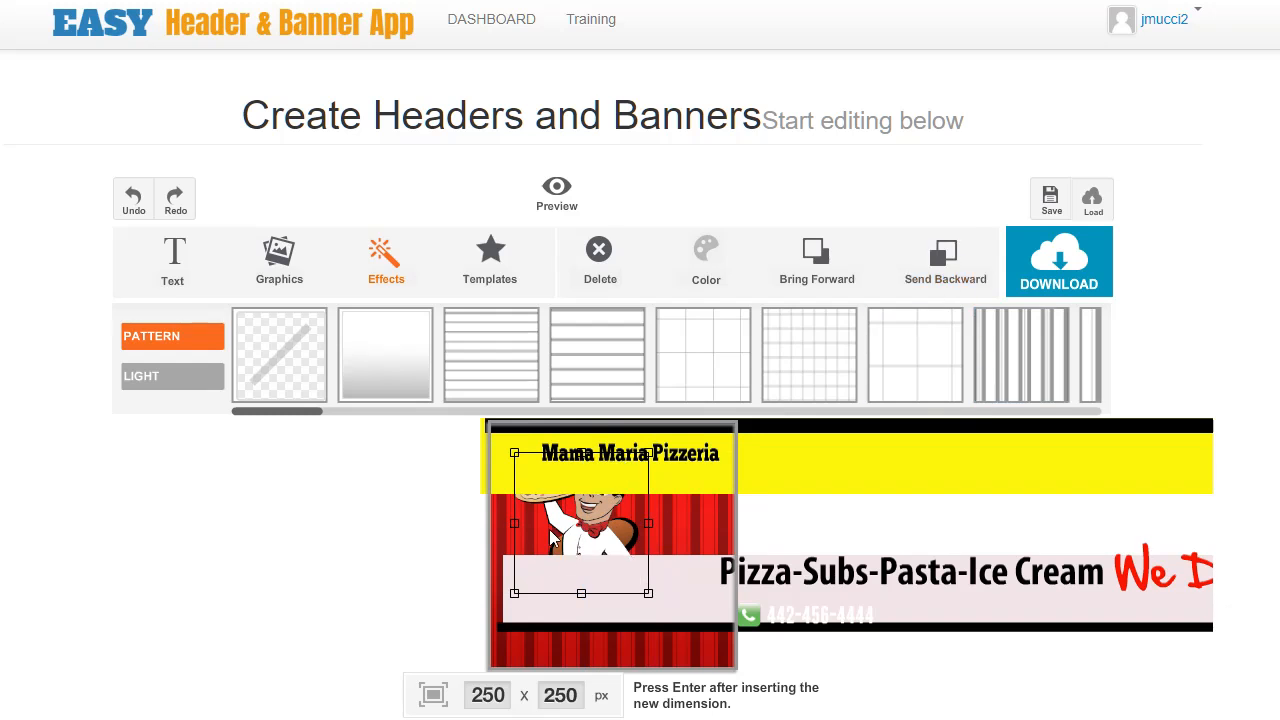
pyautogui.click(832, 272)
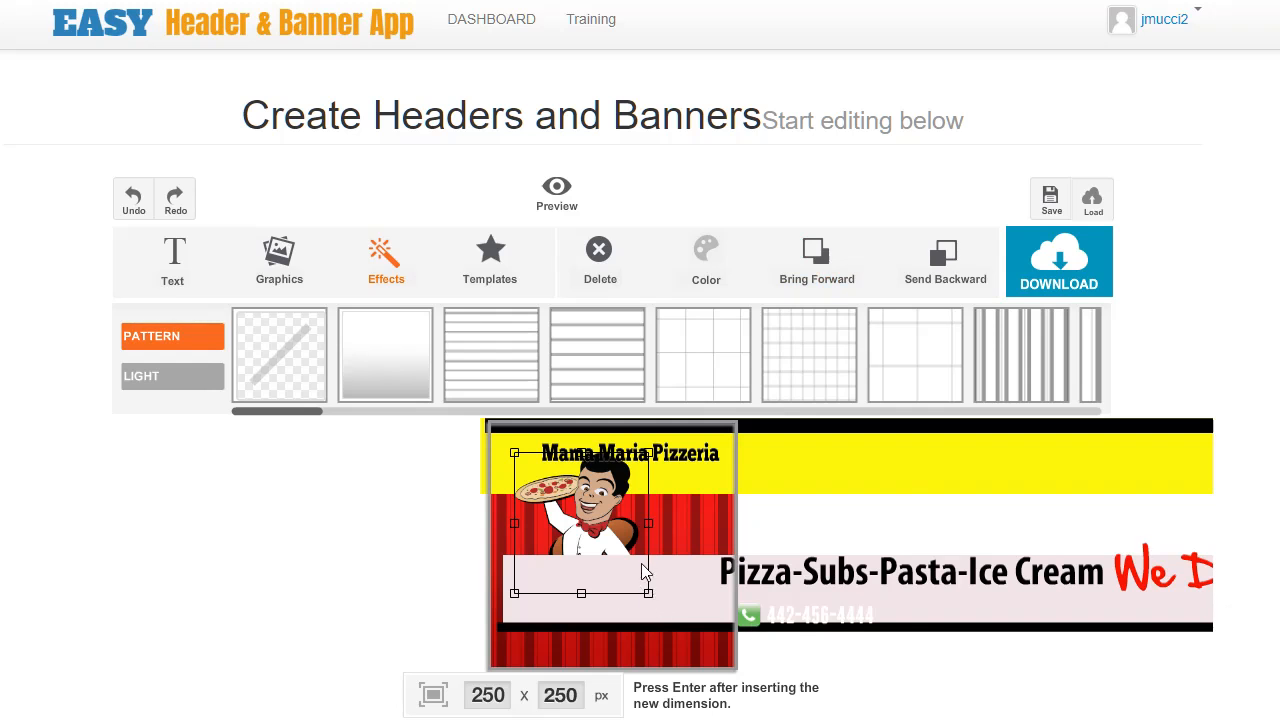
pyautogui.moveTo(657, 569)
pyautogui.mouseDown()
pyautogui.moveTo(666, 560)
pyautogui.moveTo(658, 671)
pyautogui.moveTo(654, 563)
pyautogui.mouseUp()
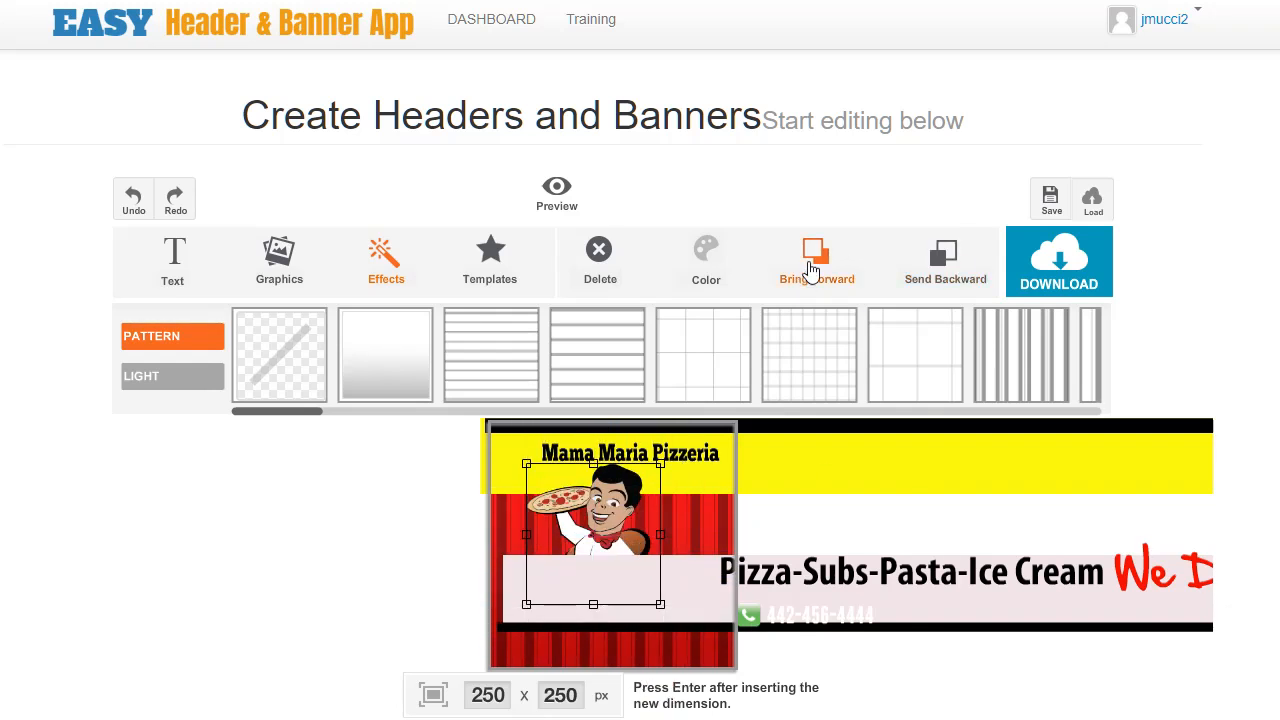
# Bring the chef character forward and move the Pizza-Subs-Pasta-Ice Cream tagline onto the canvas's bottom strip.
pyautogui.click(812, 268)
pyautogui.moveTo(619, 516); pyautogui.dragTo(600, 557)
pyautogui.moveTo(843, 576); pyautogui.dragTo(617, 651)
pyautogui.moveTo(895, 657); pyautogui.dragTo(700, 642)
pyautogui.click(819, 601)
pyautogui.click(717, 636)
pyautogui.moveTo(711, 633); pyautogui.dragTo(710, 632)
pyautogui.doubleClick(710, 632)
pyautogui.click(756, 637)
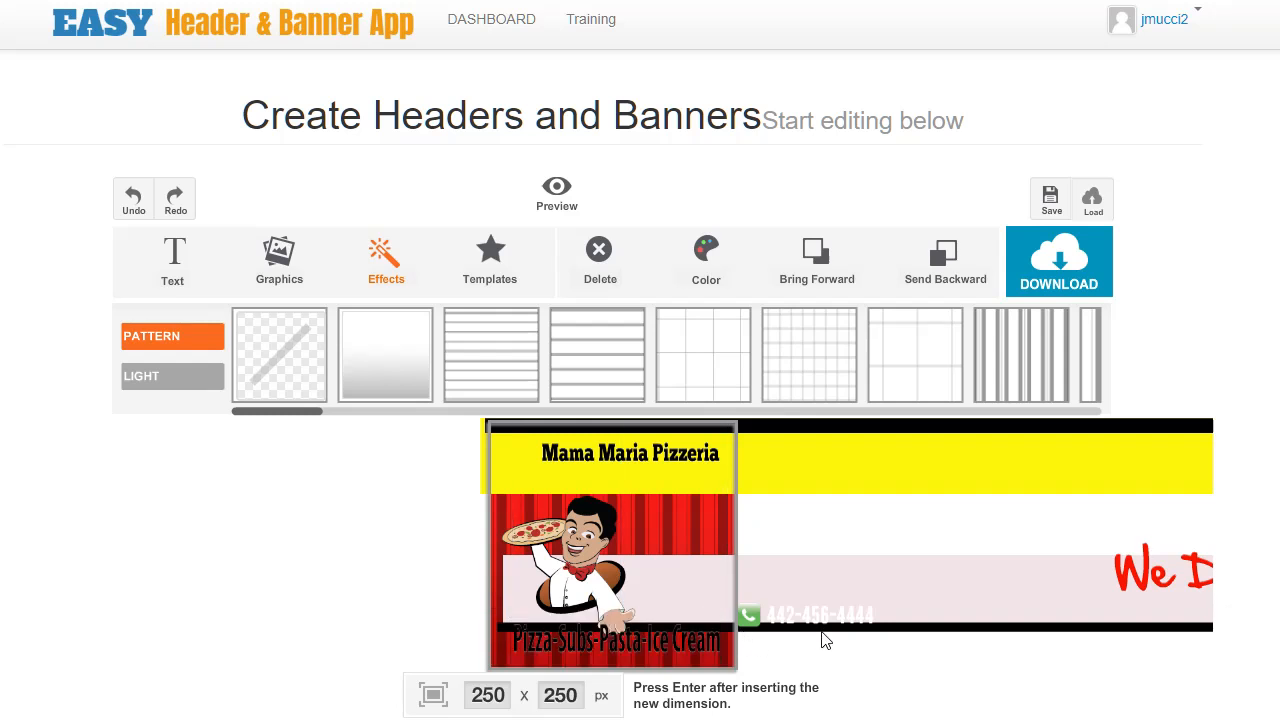
# Color the tagline text yellow and nudge it slightly down.
pyautogui.click(705, 608)
pyautogui.click(697, 650)
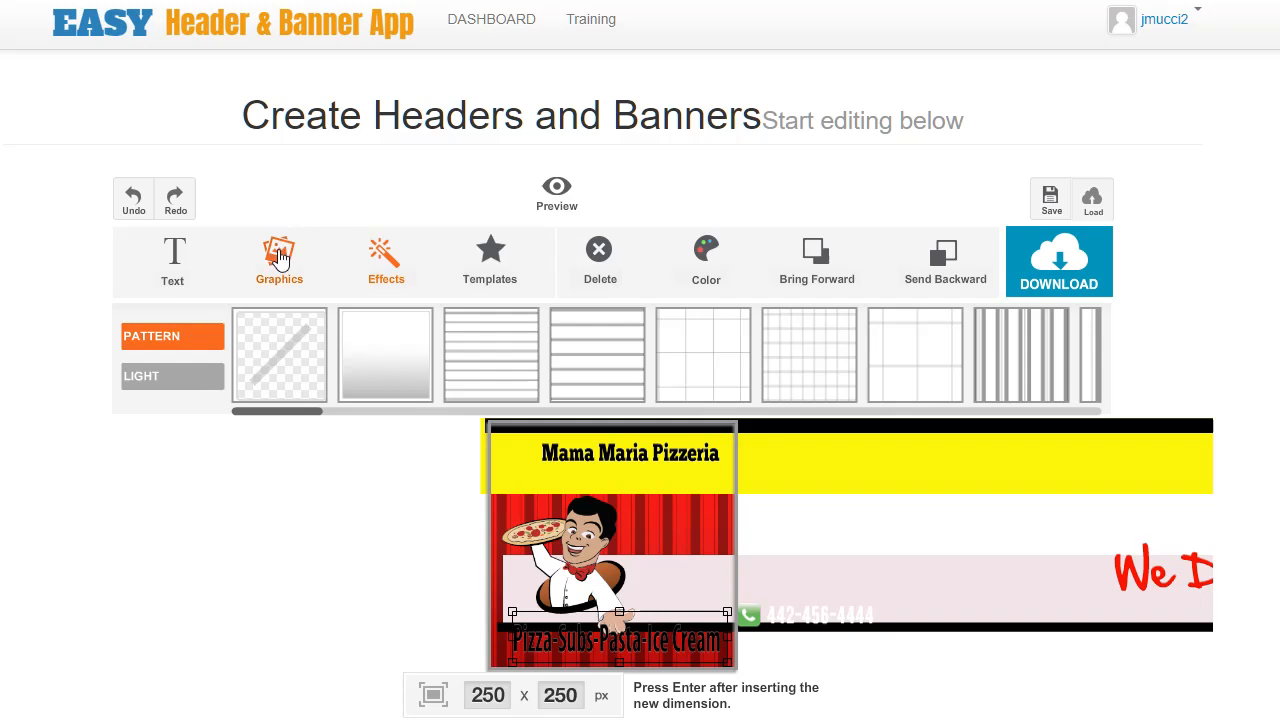
pyautogui.click(706, 258)
pyautogui.click(855, 334)
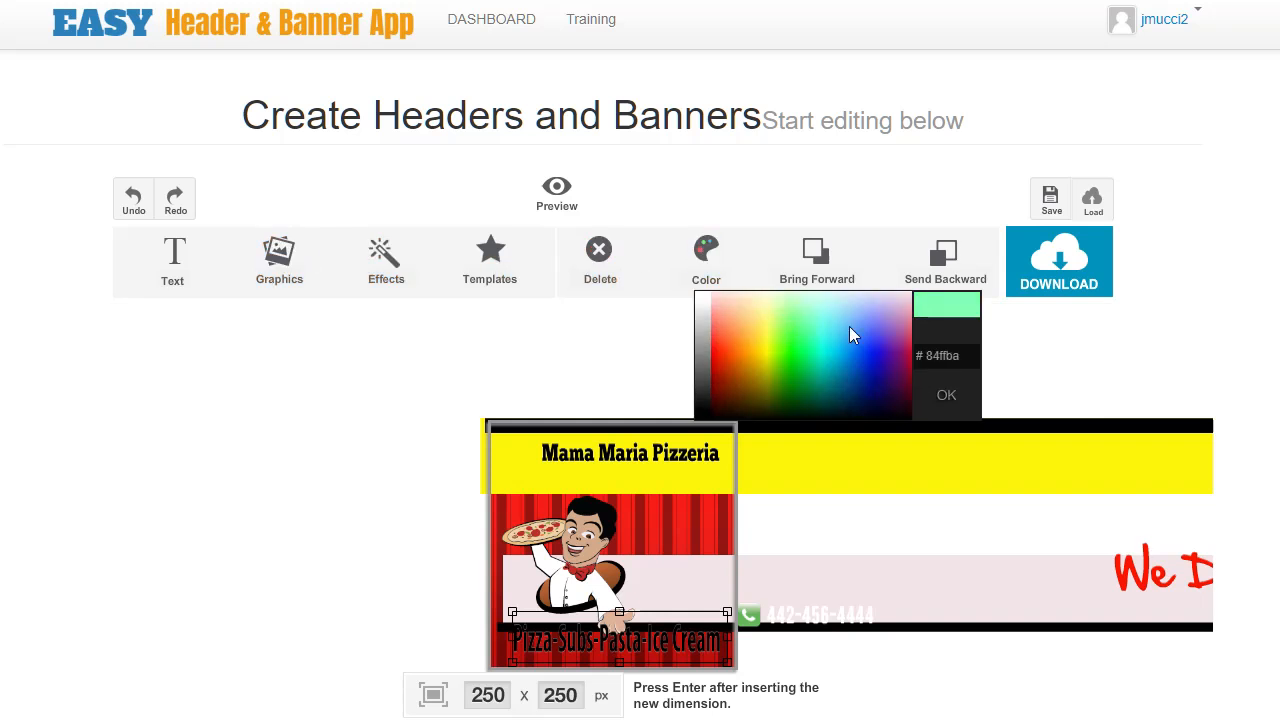
pyautogui.click(706, 258)
pyautogui.click(747, 333)
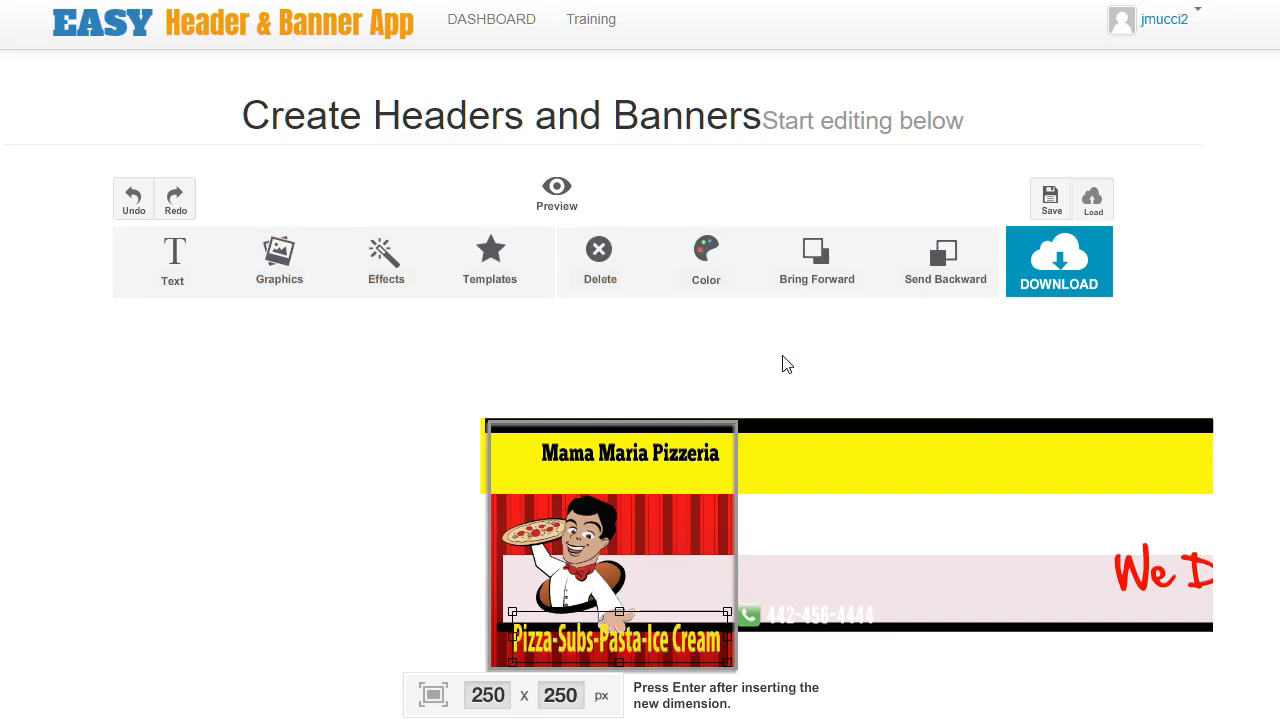
pyautogui.moveTo(668, 640); pyautogui.dragTo(664, 647)
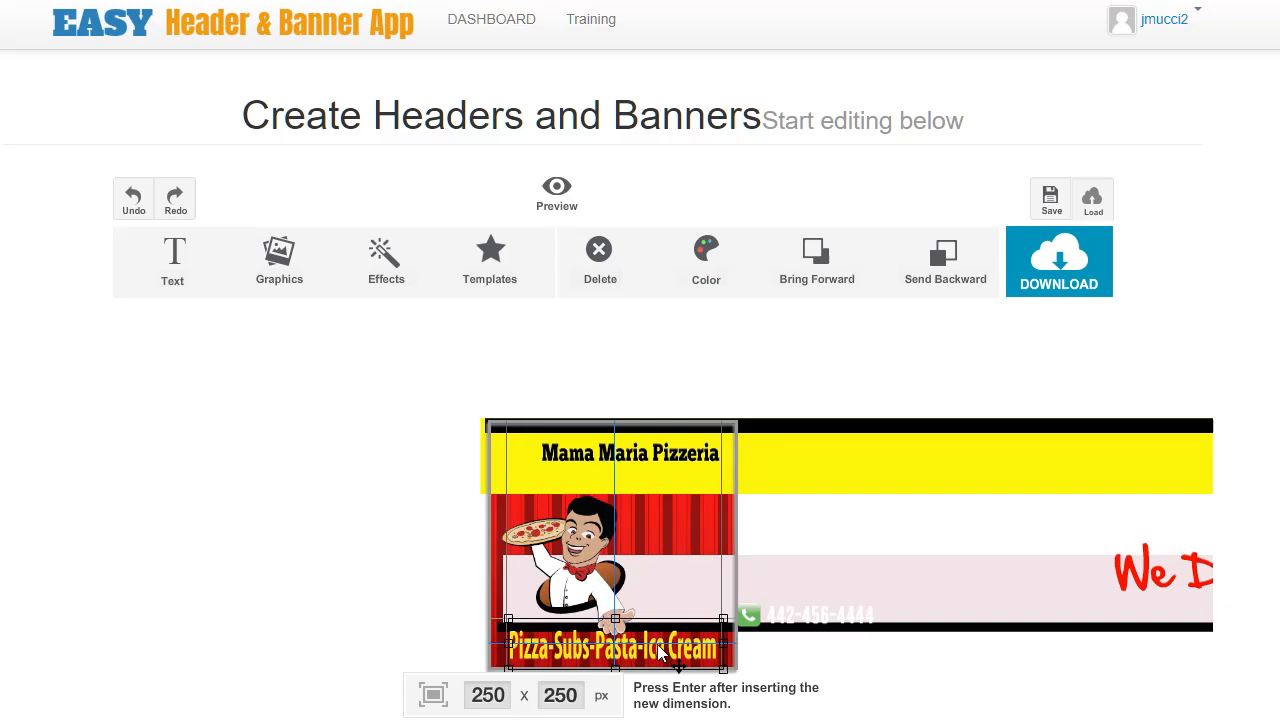
# Move the phone number beside the chef and delete the green phone icon.
pyautogui.moveTo(829, 606); pyautogui.dragTo(682, 527)
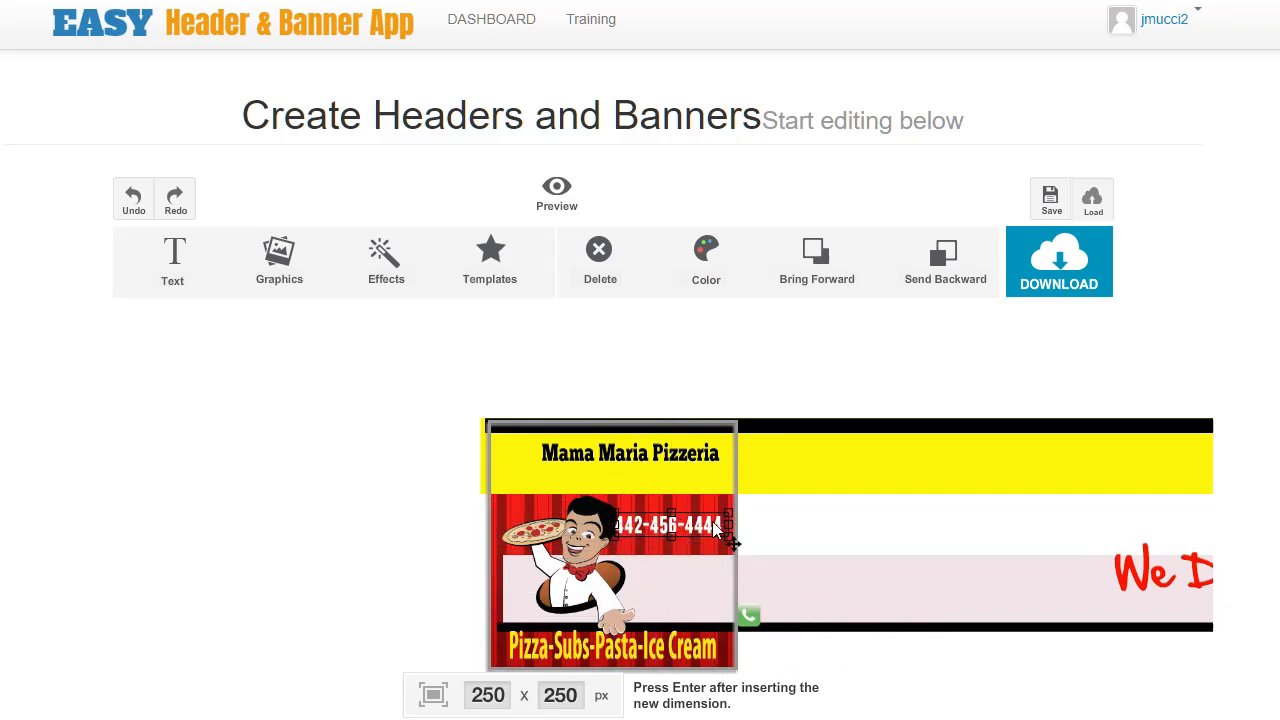
pyautogui.moveTo(750, 614); pyautogui.dragTo(691, 552)
pyautogui.press('Delete')
pyautogui.click(689, 564)
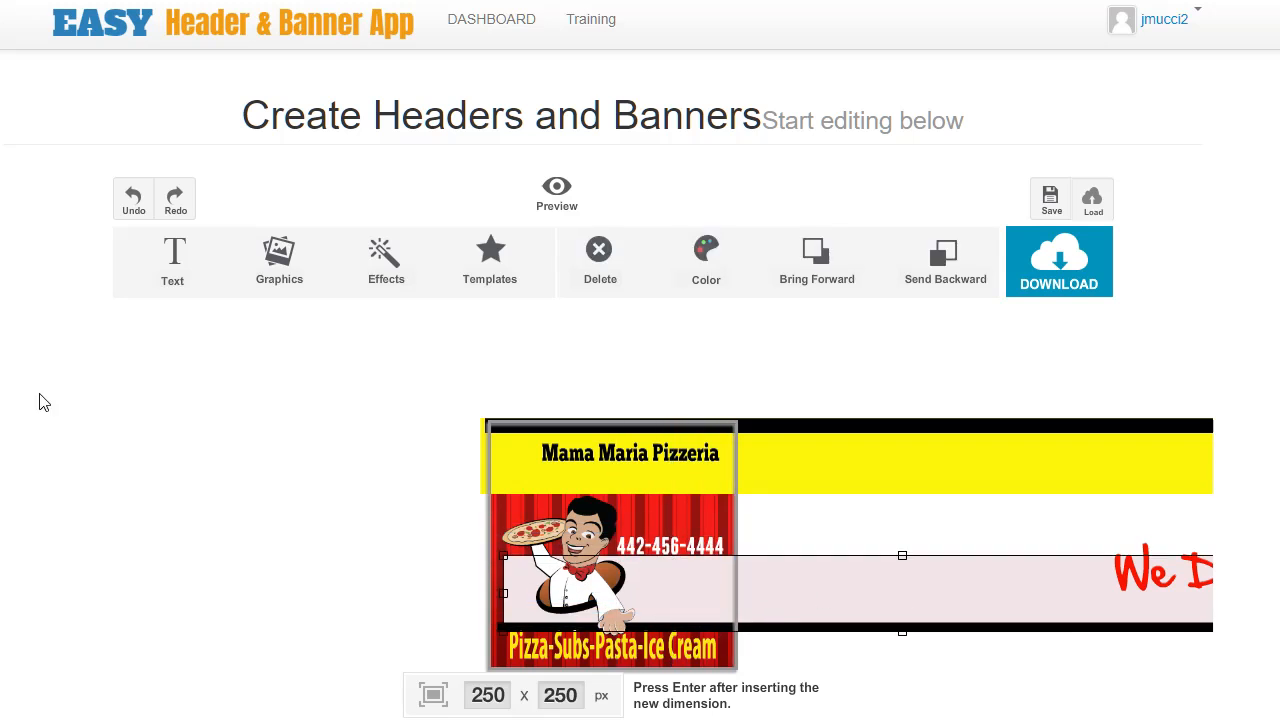
# Add a white smartphone graphic from the Graphics gallery beside the chef and nudge the phone number.
pyautogui.click(279, 262)
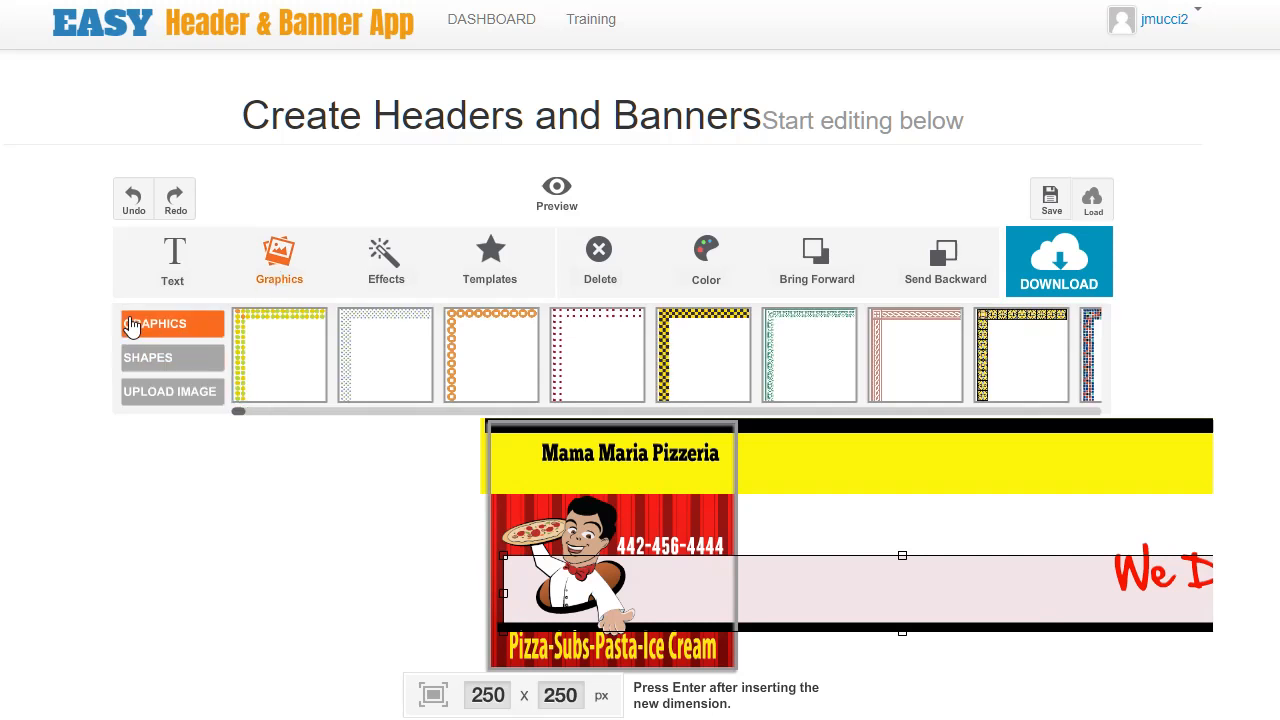
pyautogui.moveTo(240, 421)
pyautogui.mouseDown()
pyautogui.moveTo(448, 429)
pyautogui.moveTo(454, 412)
pyautogui.moveTo(677, 440)
pyautogui.moveTo(814, 413)
pyautogui.moveTo(951, 431)
pyautogui.mouseUp()
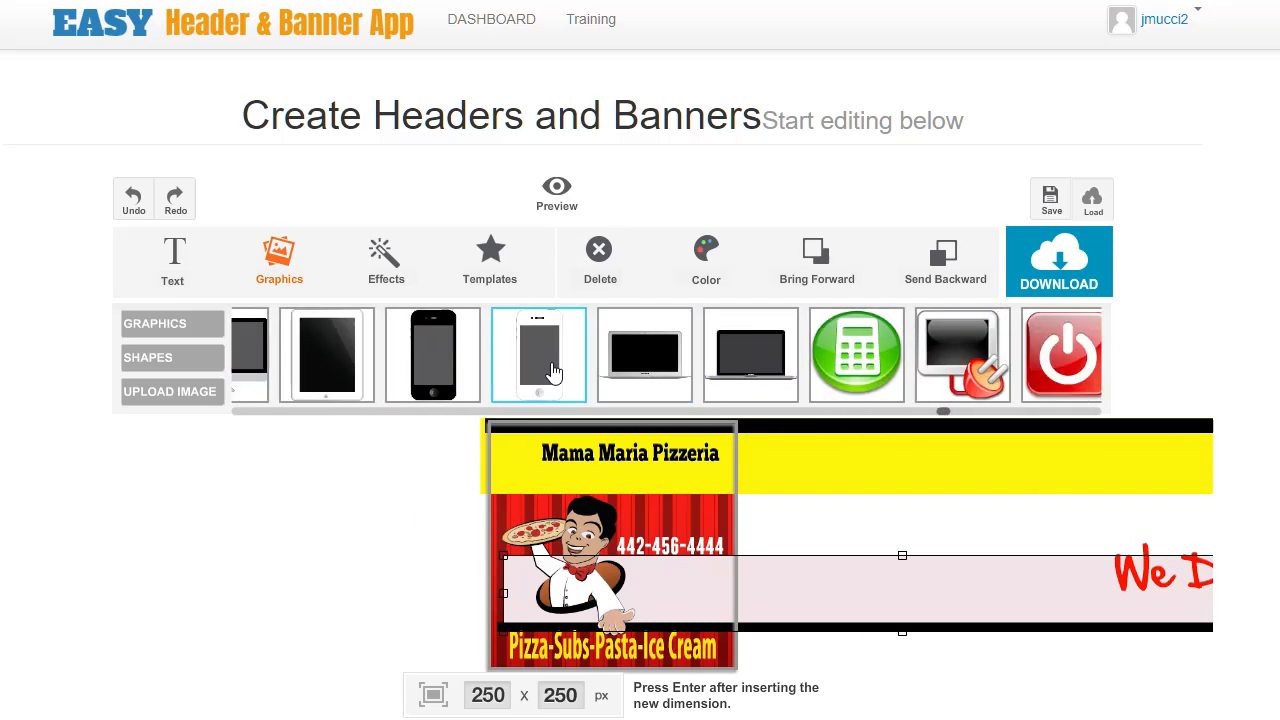
pyautogui.click(553, 371)
pyautogui.moveTo(679, 425); pyautogui.dragTo(691, 528)
pyautogui.click(622, 549)
pyautogui.moveTo(623, 549)
pyautogui.mouseDown()
pyautogui.moveTo(679, 555)
pyautogui.moveTo(642, 552)
pyautogui.mouseUp()
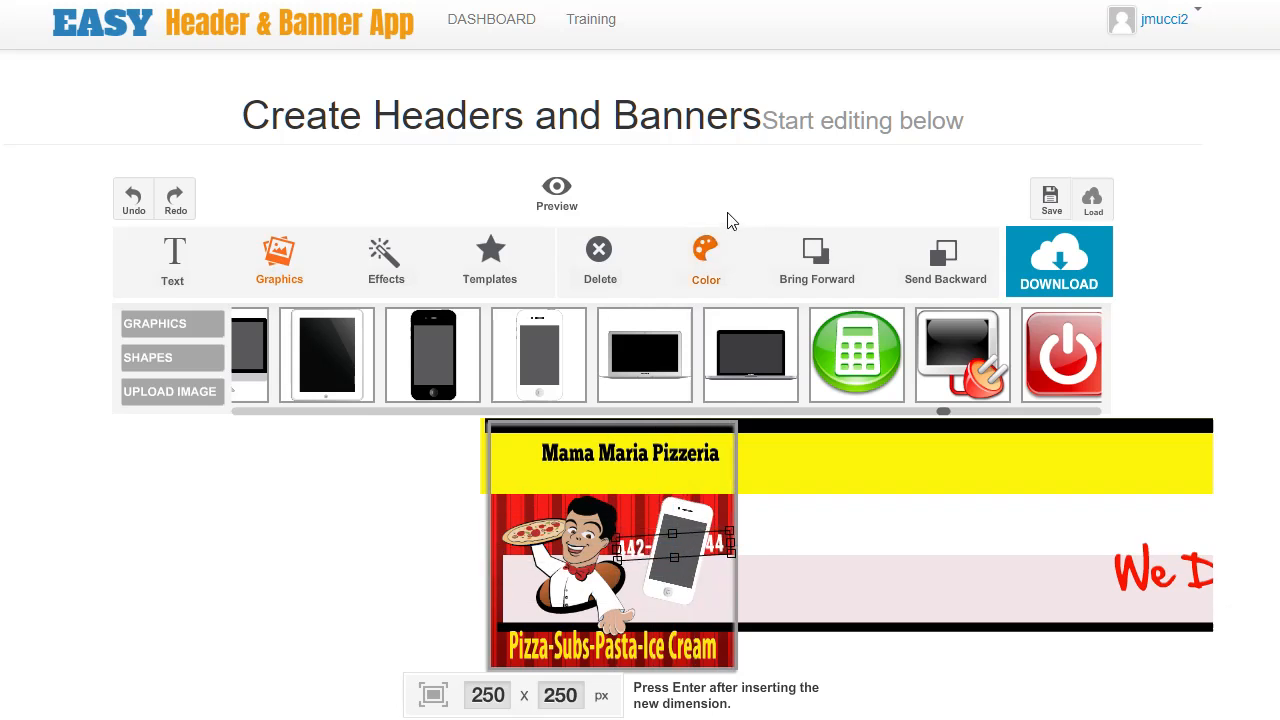
# Enlarge and tilt the smartphone graphic behind the phone number.
pyautogui.click(705, 530)
pyautogui.moveTo(648, 557); pyautogui.dragTo(714, 577)
pyautogui.moveTo(672, 617); pyautogui.dragTo(677, 618)
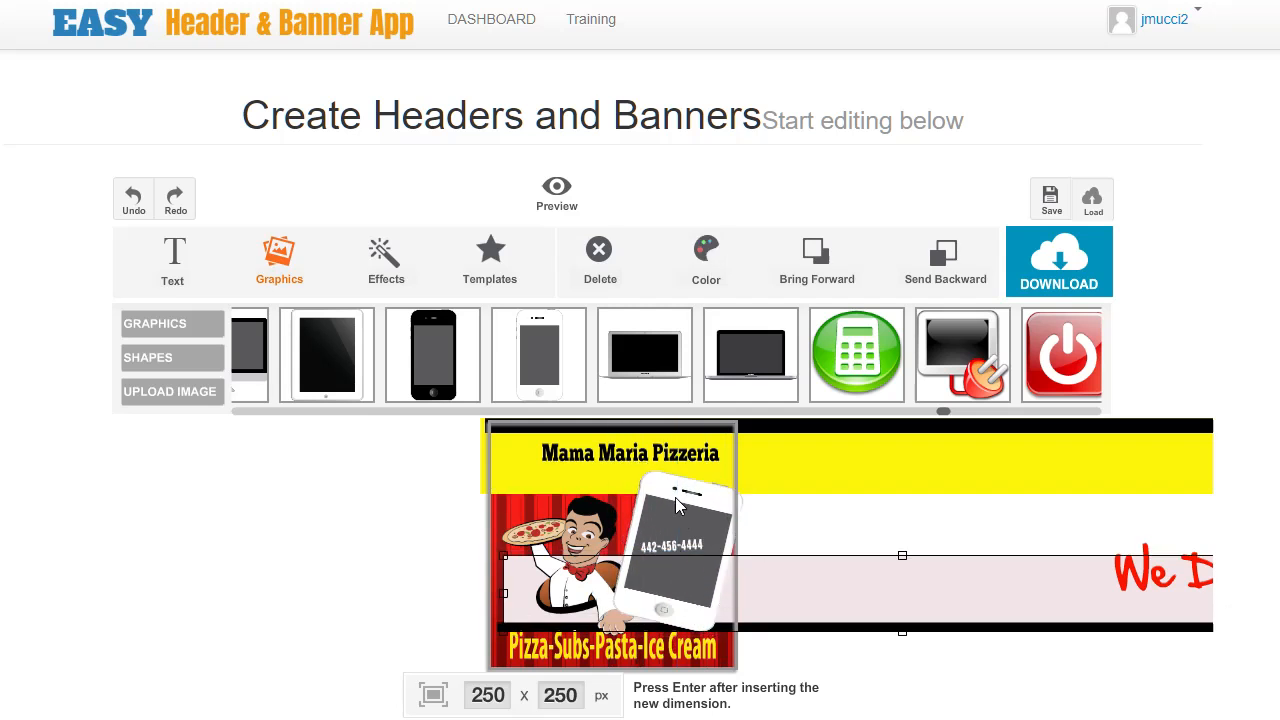
# Set the canvas width to 500 px.
pyautogui.click(502, 529)
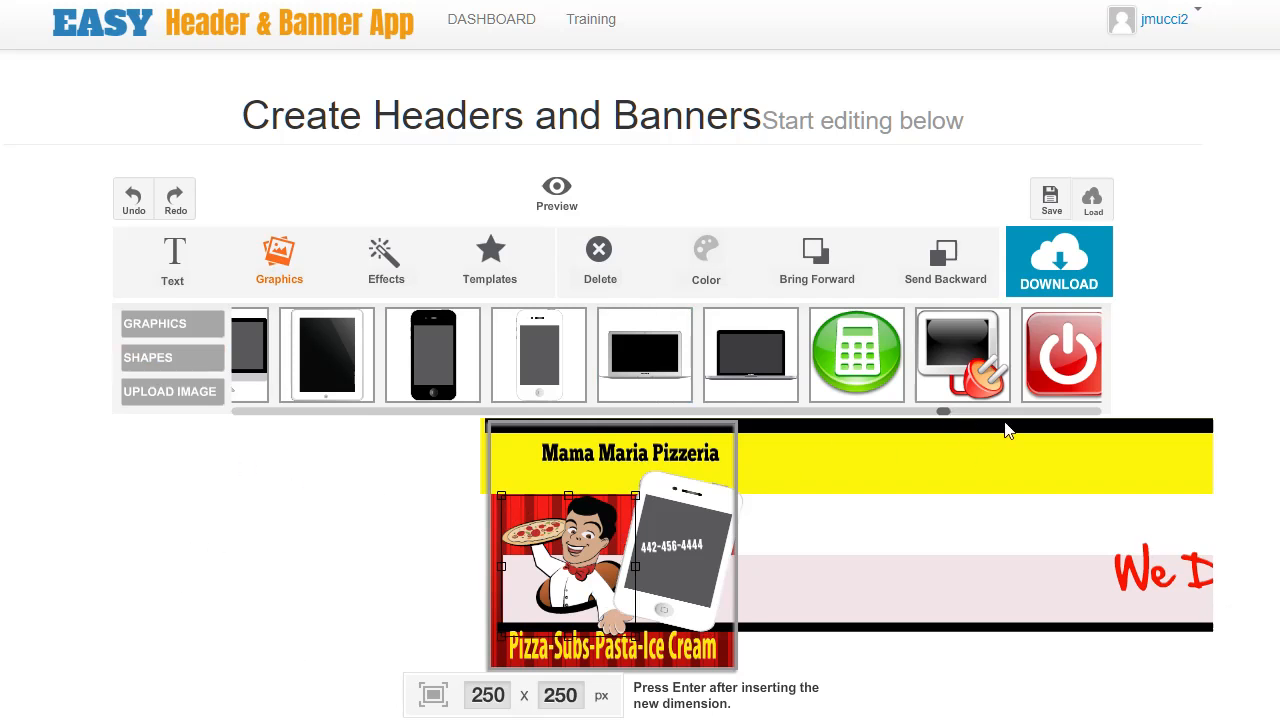
pyautogui.moveTo(949, 413); pyautogui.dragTo(1024, 414)
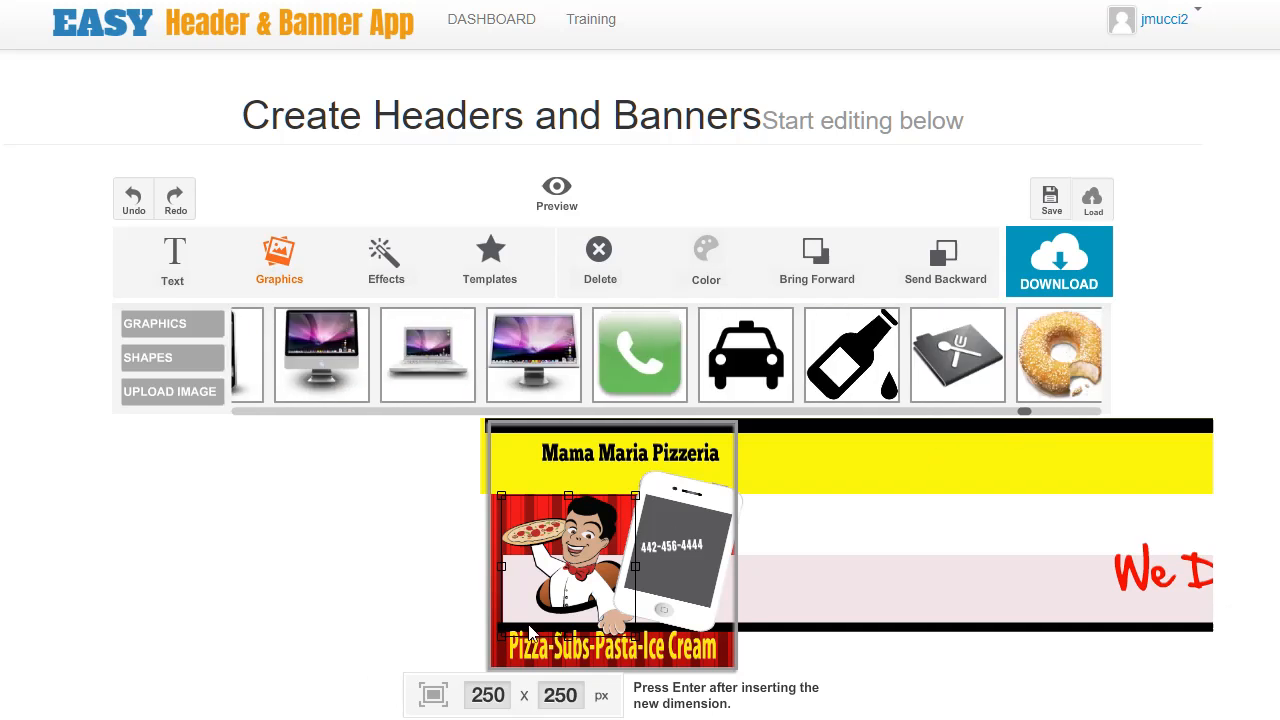
pyautogui.doubleClick(497, 694)
pyautogui.write('500')
pyautogui.press('Return')
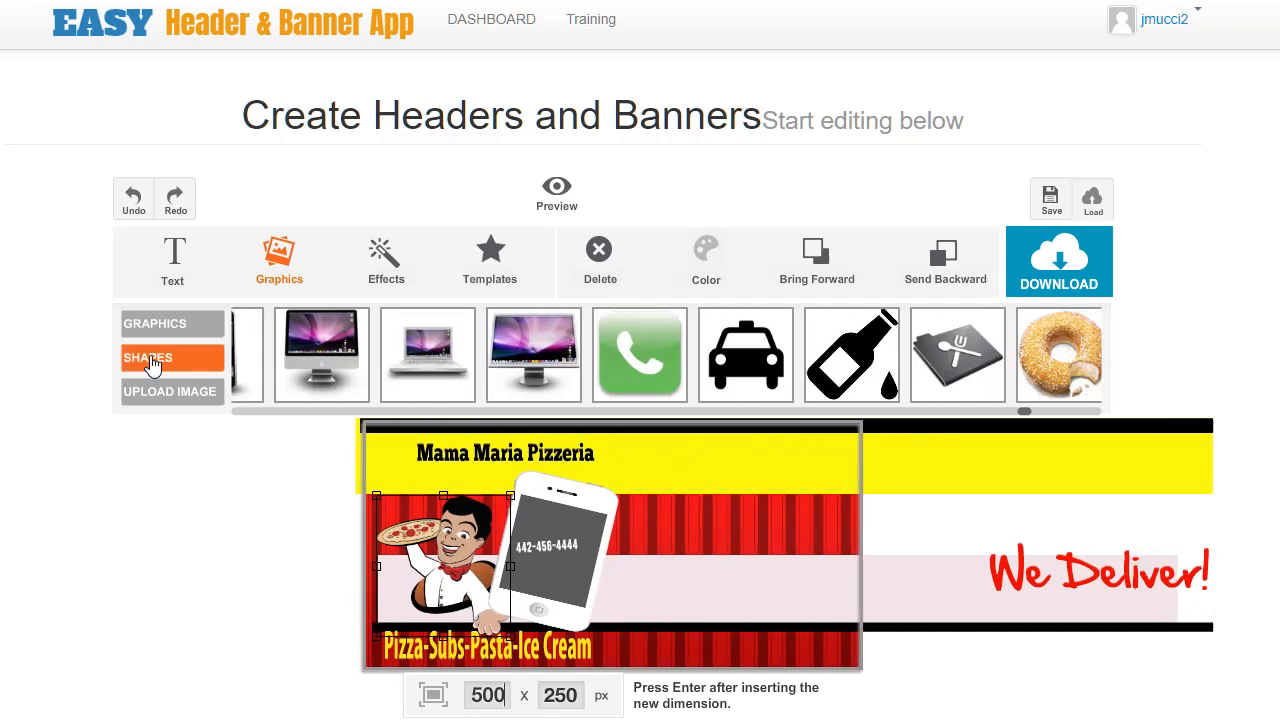
# Add starburst shapes and move one into the middle of the red area.
pyautogui.click(150, 360)
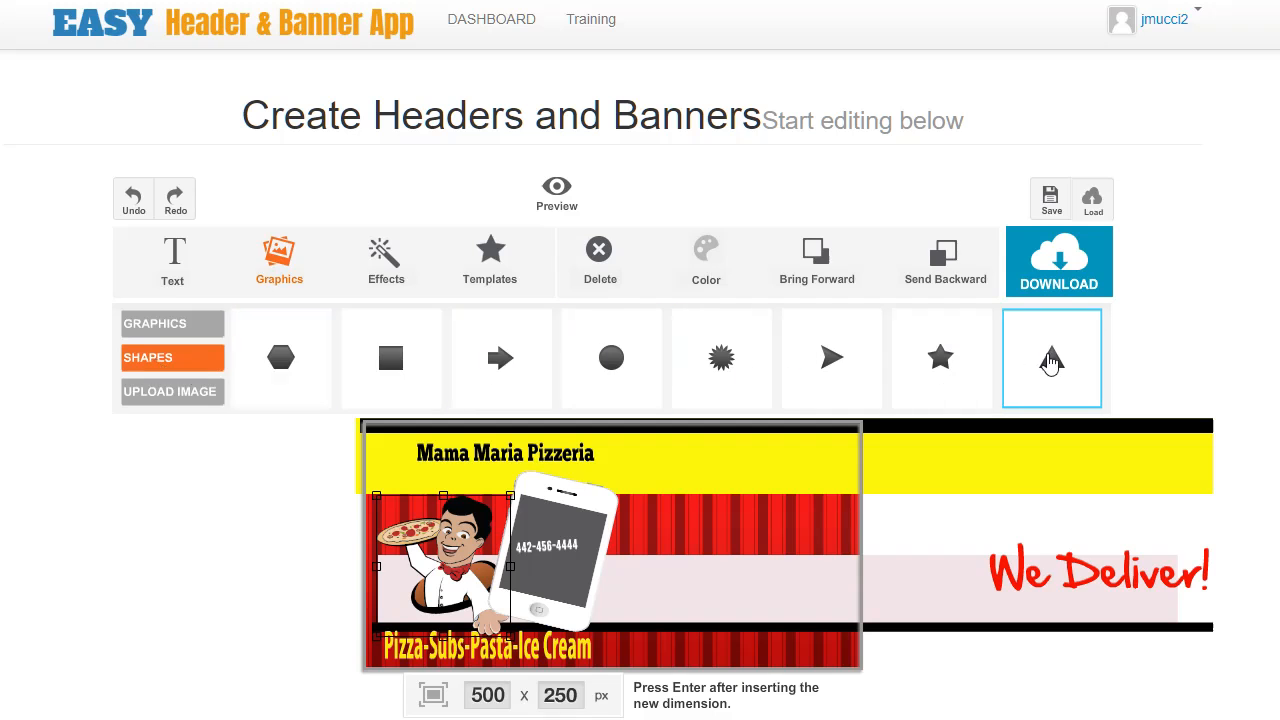
pyautogui.click(721, 358)
pyautogui.click(378, 455)
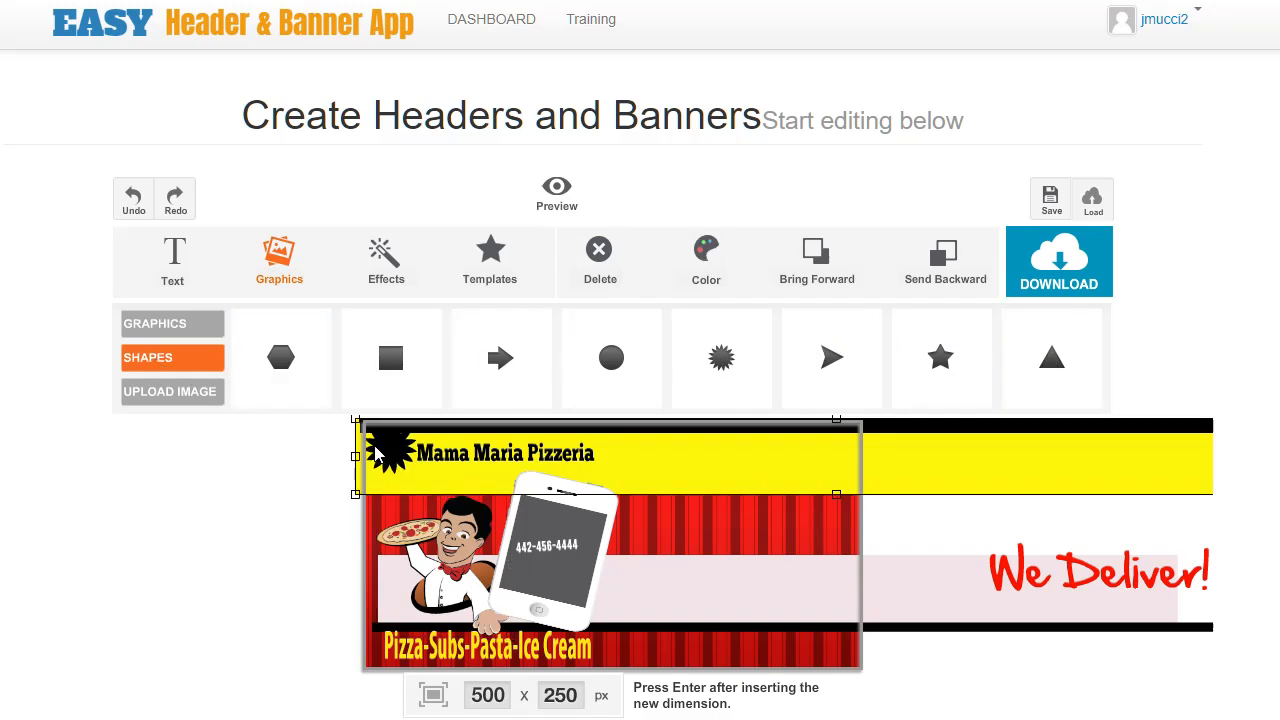
pyautogui.moveTo(390, 465); pyautogui.dragTo(715, 555)
# Color the middle starburst blue.
pyautogui.click(700, 275)
pyautogui.click(766, 343)
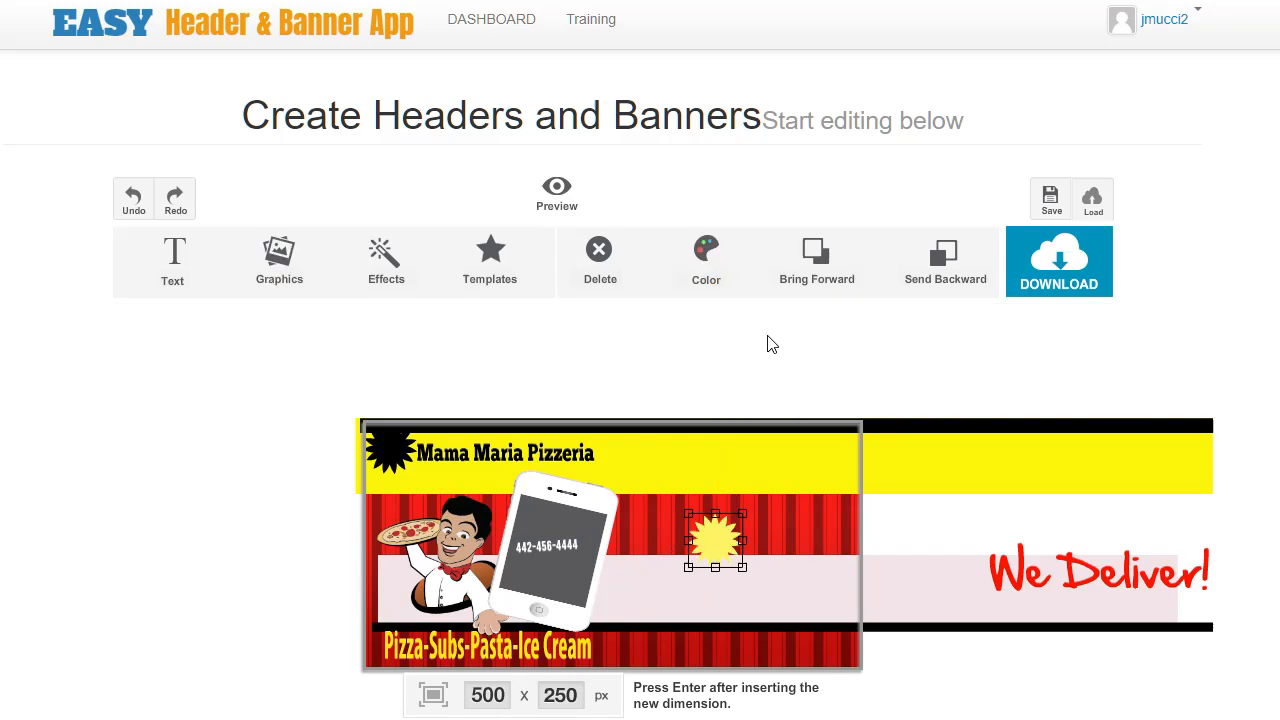
pyautogui.click(697, 255)
pyautogui.click(847, 345)
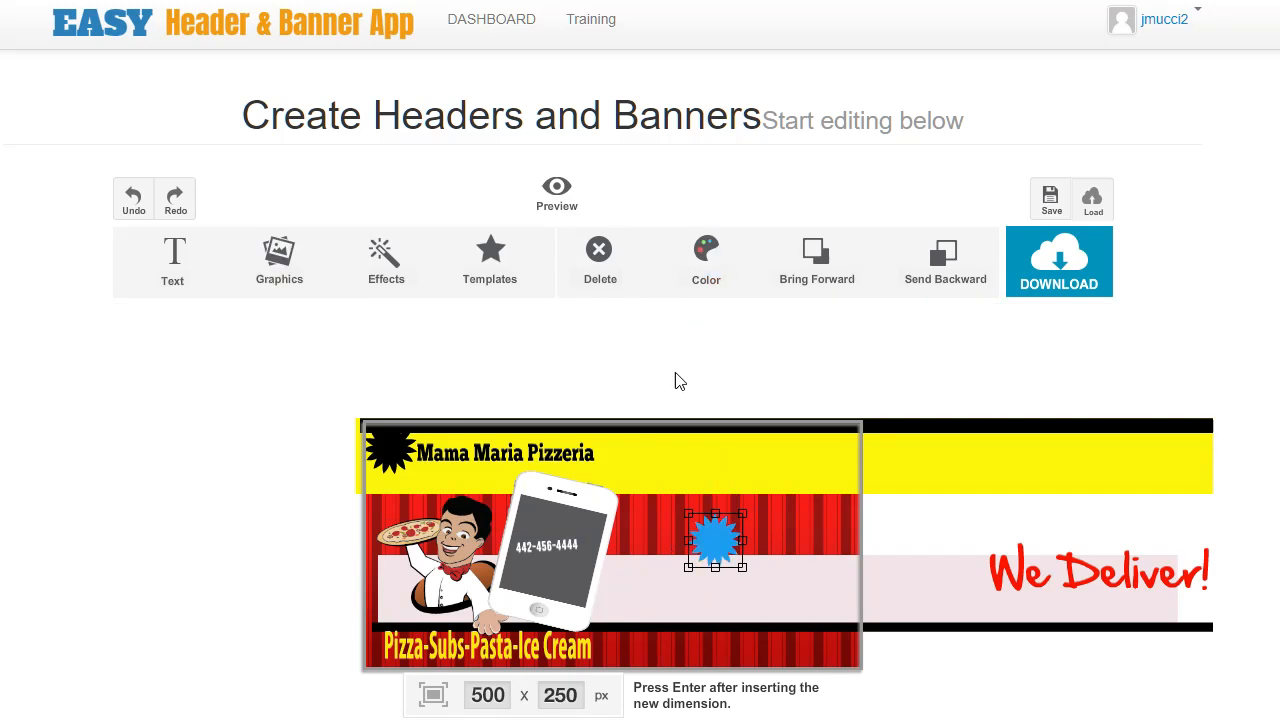
# Move the black starburst under the blue one to form an outline and adjust it.
pyautogui.click(400, 455)
pyautogui.moveTo(400, 455); pyautogui.dragTo(717, 543)
pyautogui.click(808, 597)
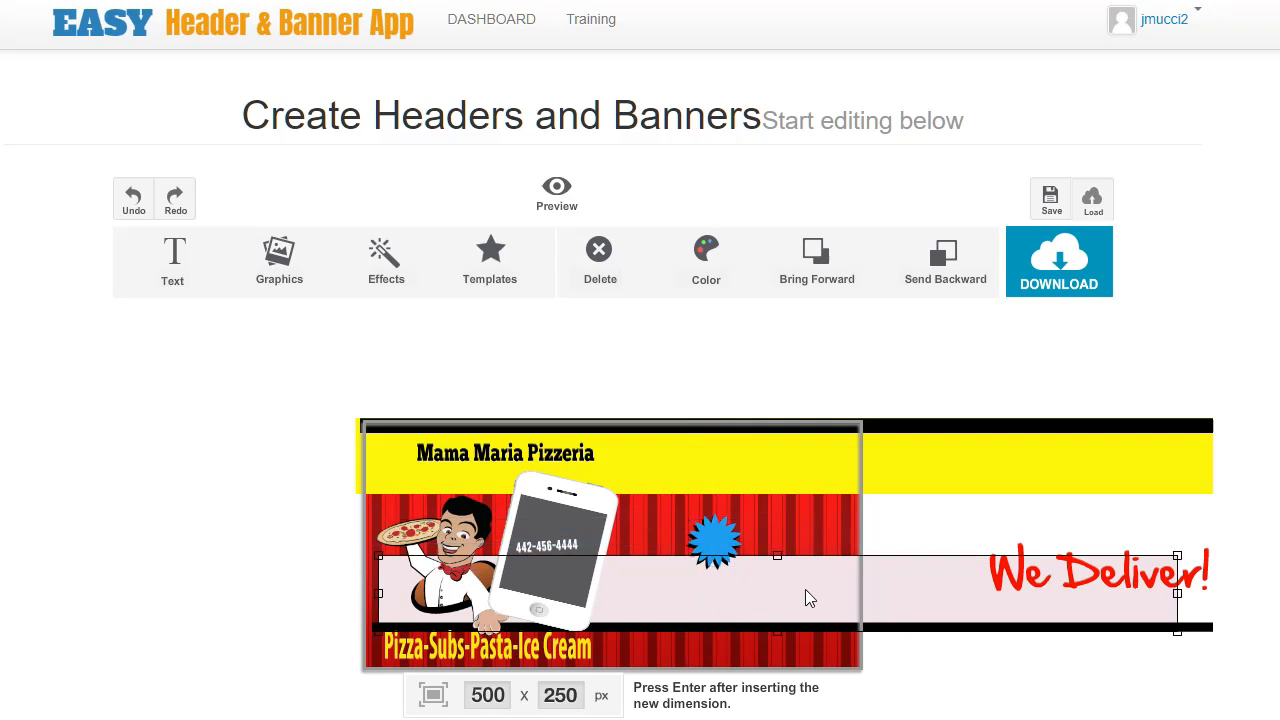
pyautogui.click(710, 541)
pyautogui.moveTo(744, 569)
pyautogui.mouseDown()
pyautogui.moveTo(874, 674)
pyautogui.moveTo(710, 599)
pyautogui.moveTo(760, 600)
pyautogui.moveTo(741, 573)
pyautogui.moveTo(757, 579)
pyautogui.mouseUp()
pyautogui.click(787, 612)
pyautogui.click(290, 266)
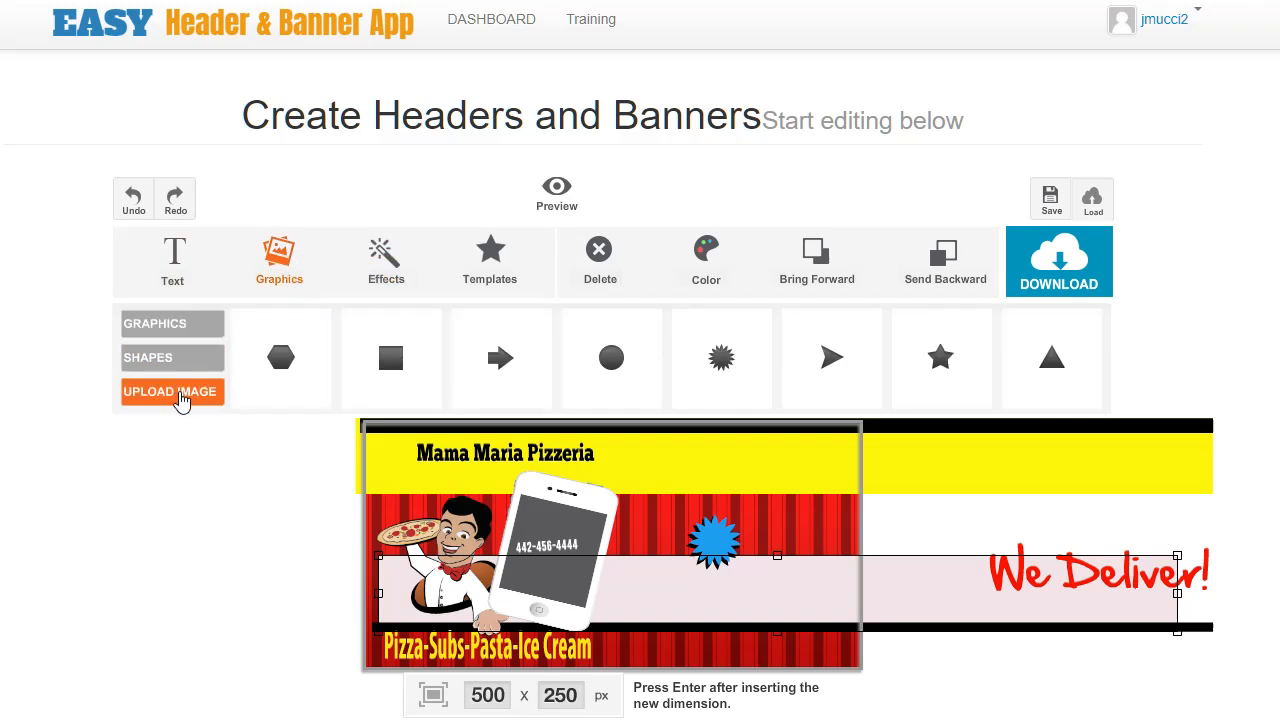
pyautogui.click(199, 393)
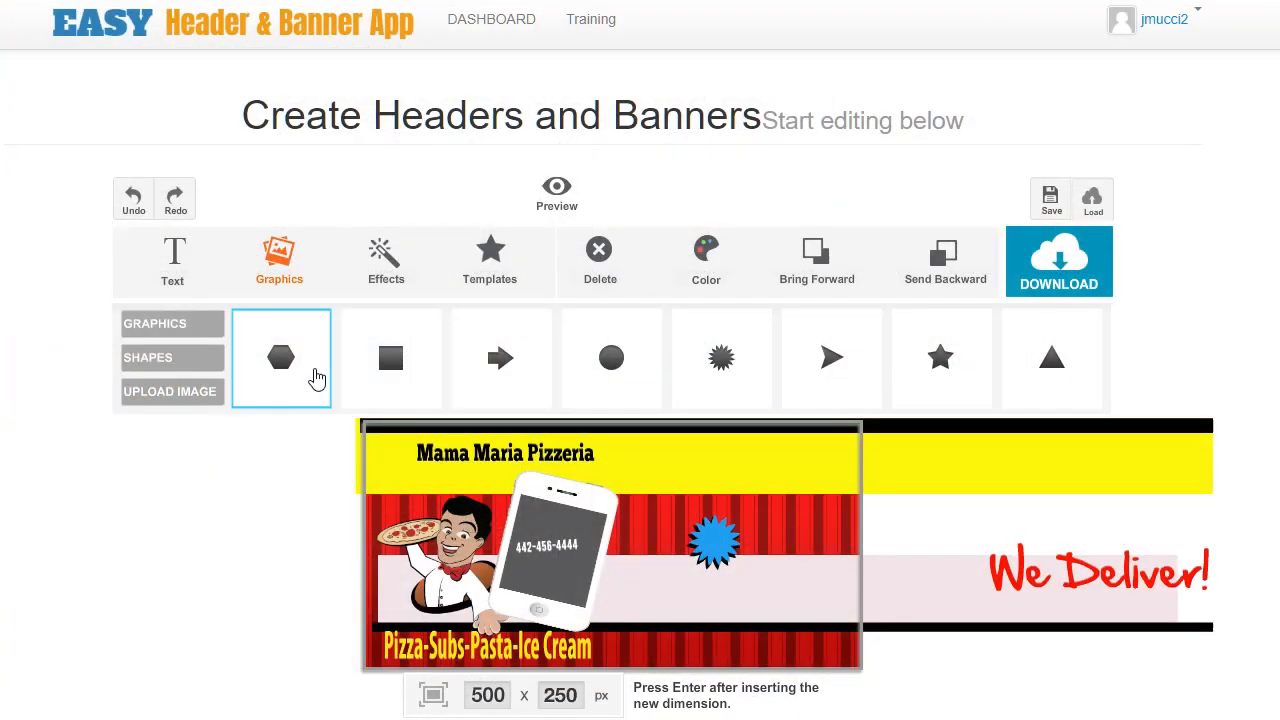
pyautogui.click(500, 580)
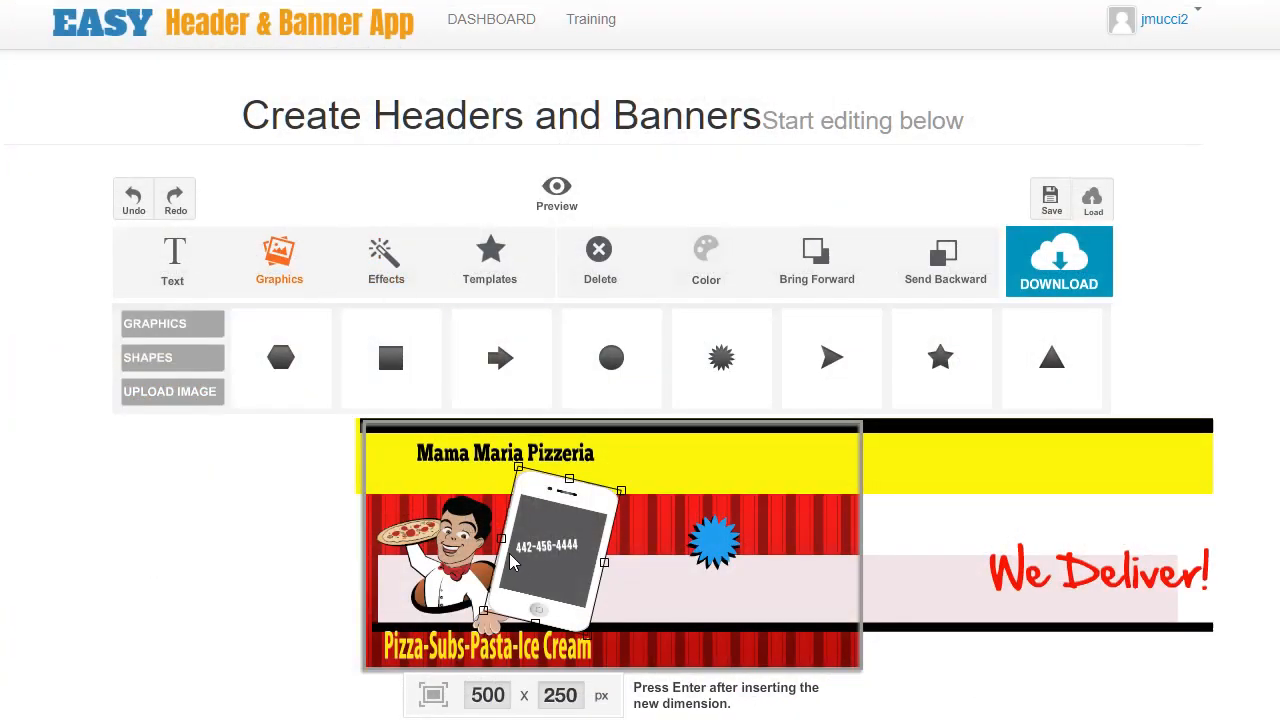
# Apply a grid pattern effect to the background.
pyautogui.click(392, 268)
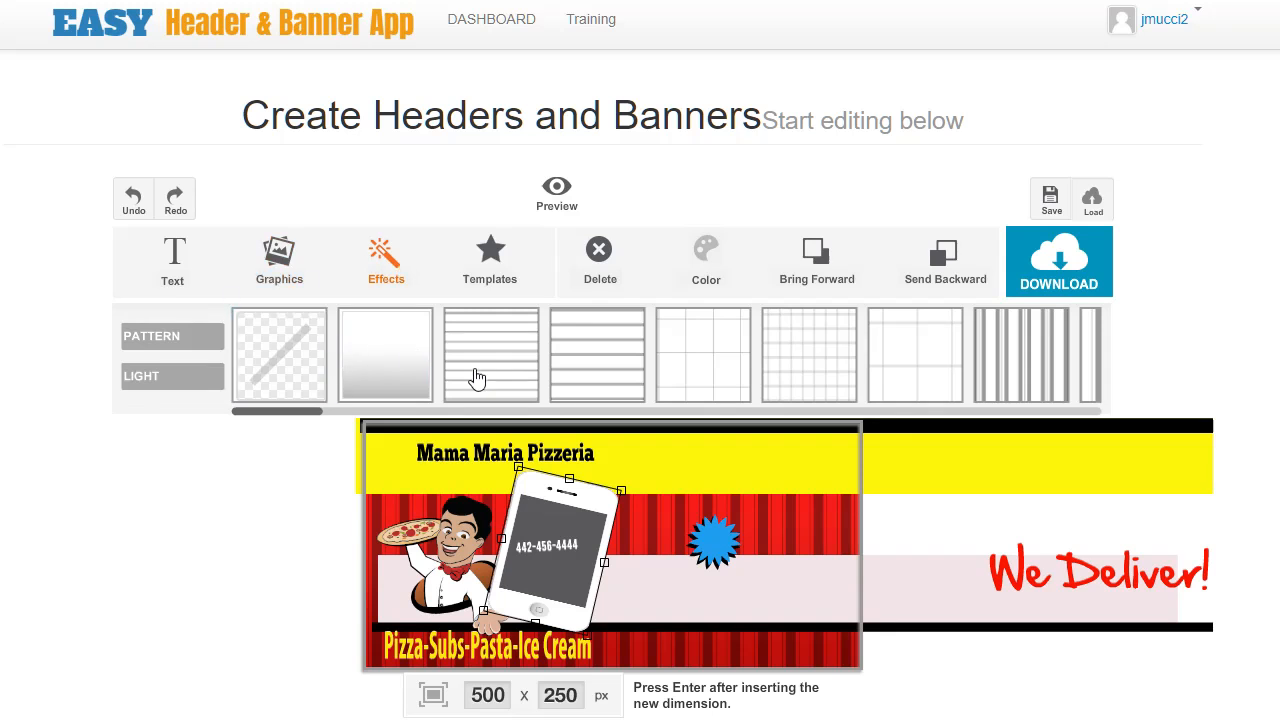
pyautogui.click(954, 369)
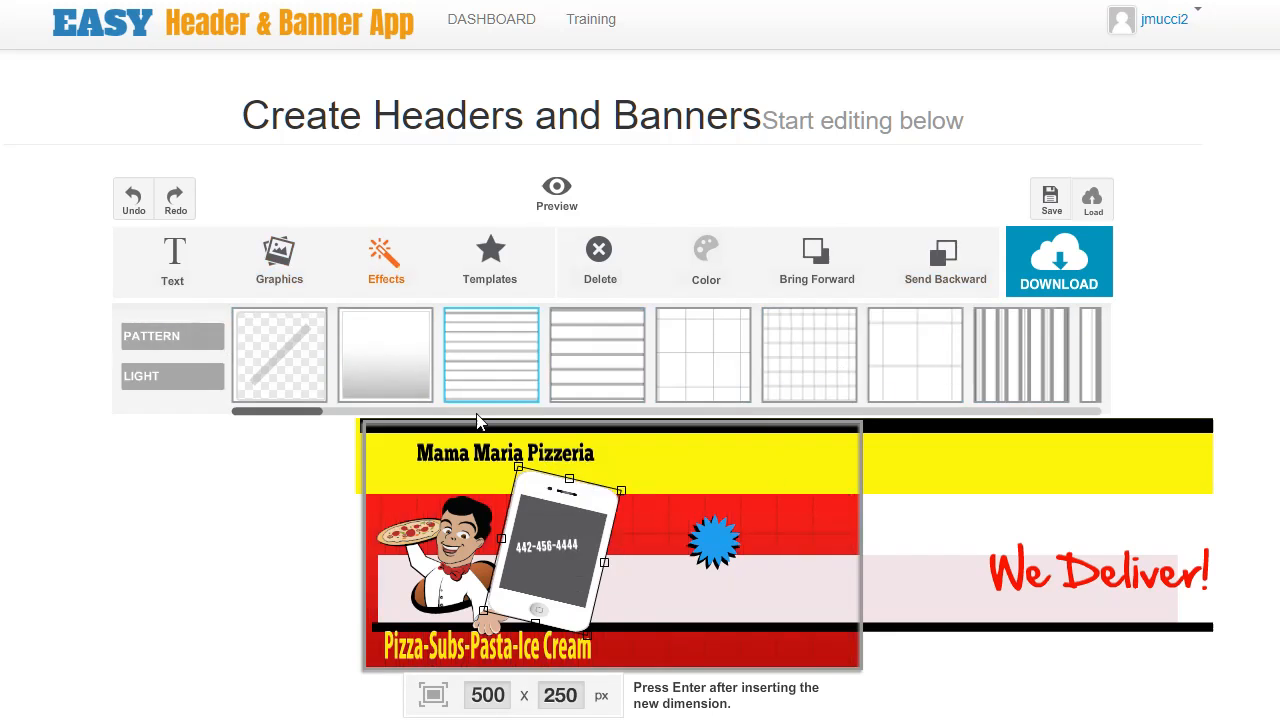
pyautogui.click(924, 377)
pyautogui.click(811, 374)
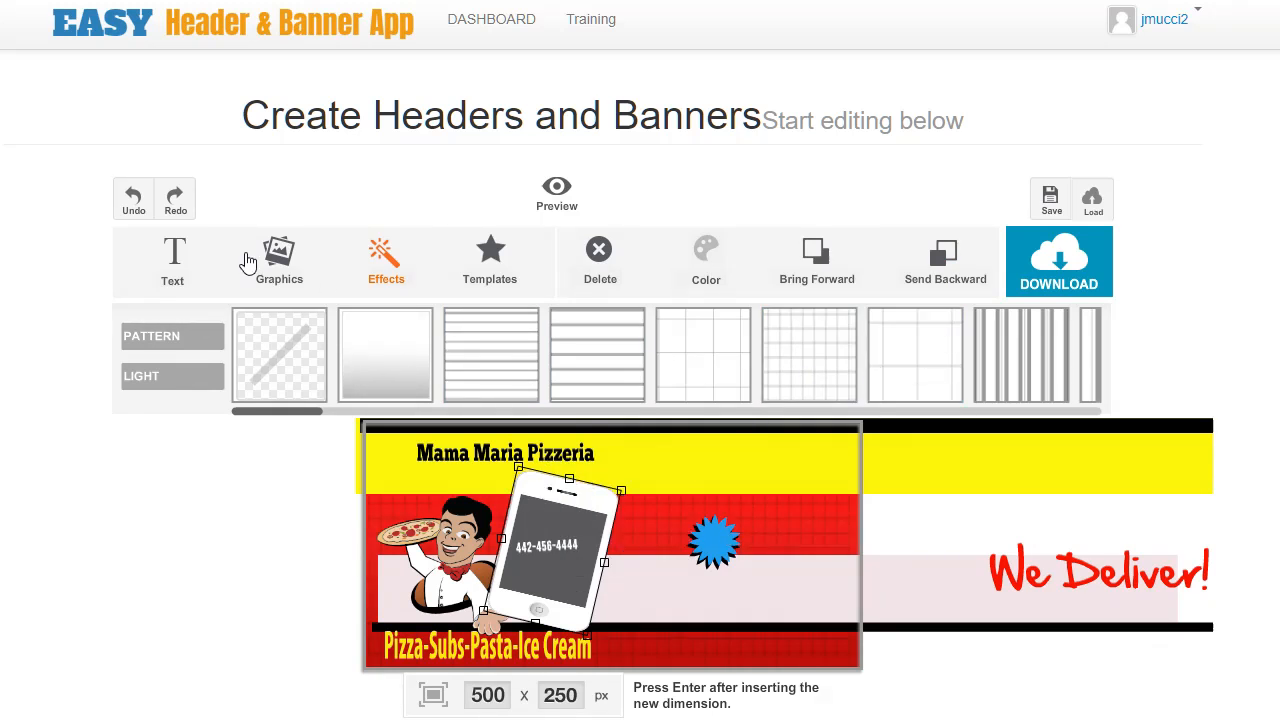
pyautogui.click(818, 528)
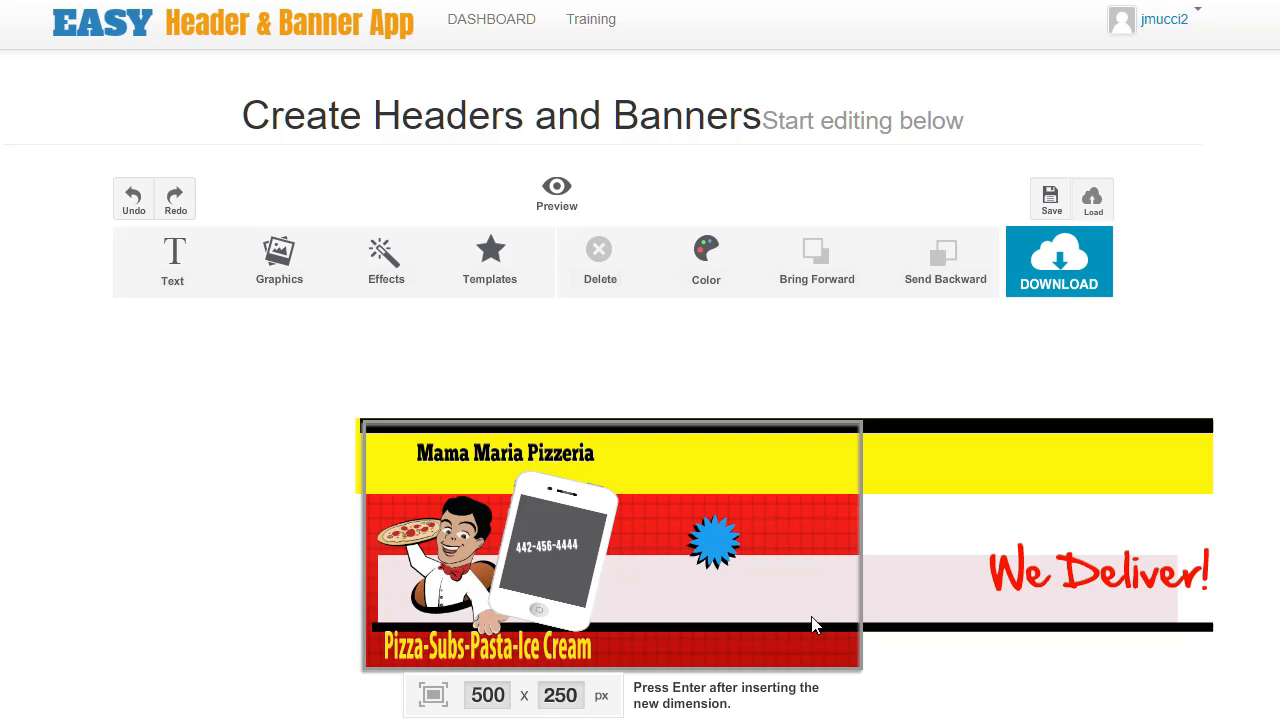
# Recolor the background lime green and delete the yellow title band.
pyautogui.click(706, 255)
pyautogui.click(762, 333)
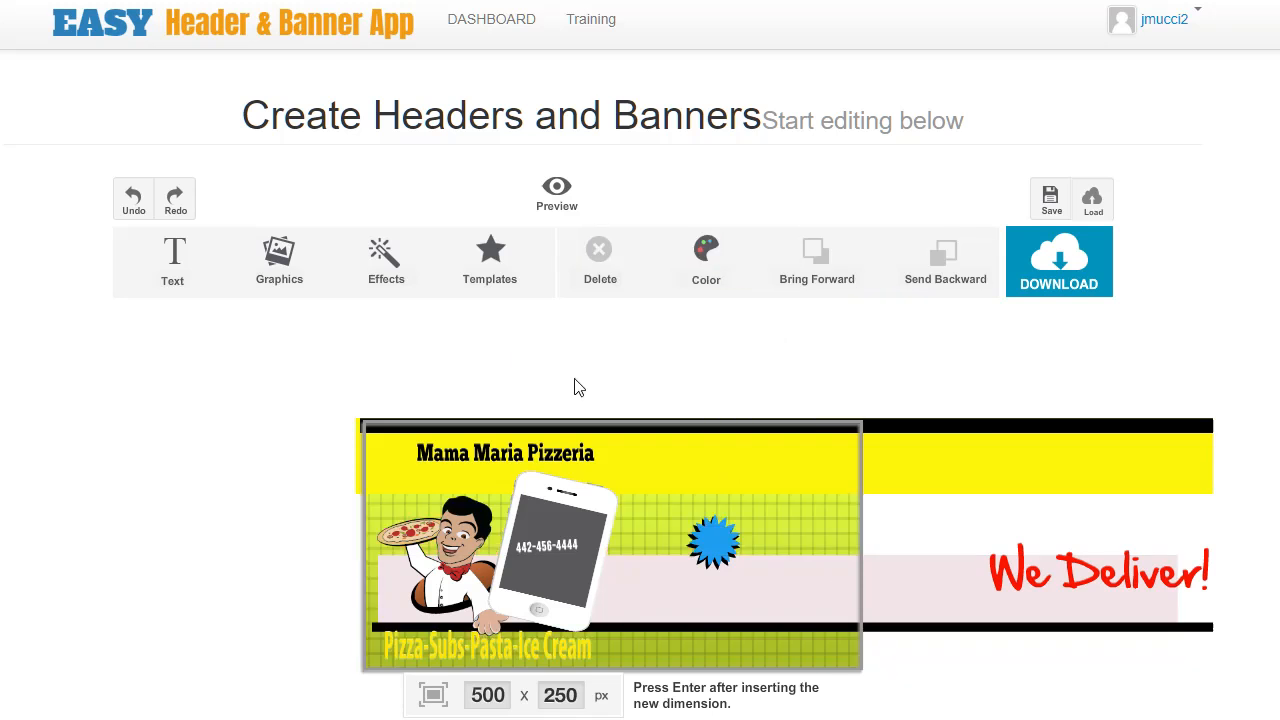
pyautogui.click(791, 469)
pyautogui.press('Delete')
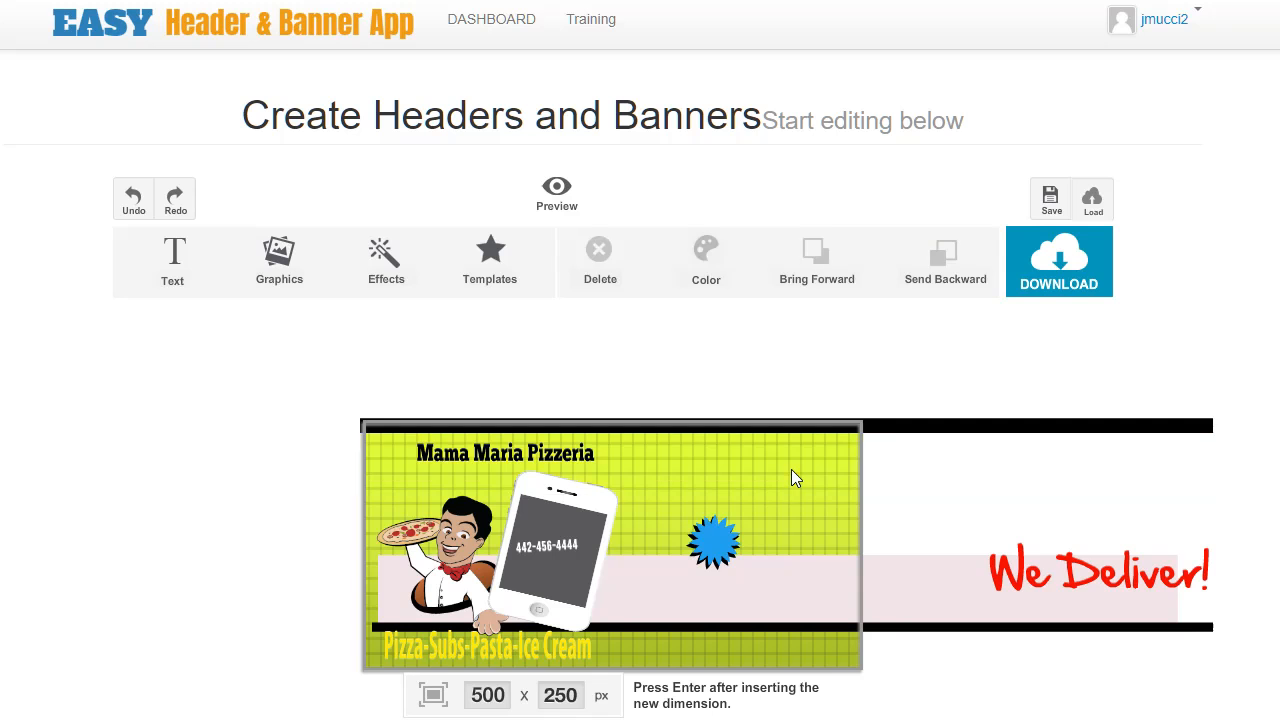
# Remove the background grid pattern and preview the banner.
pyautogui.click(497, 451)
pyautogui.click(775, 497)
pyautogui.click(300, 268)
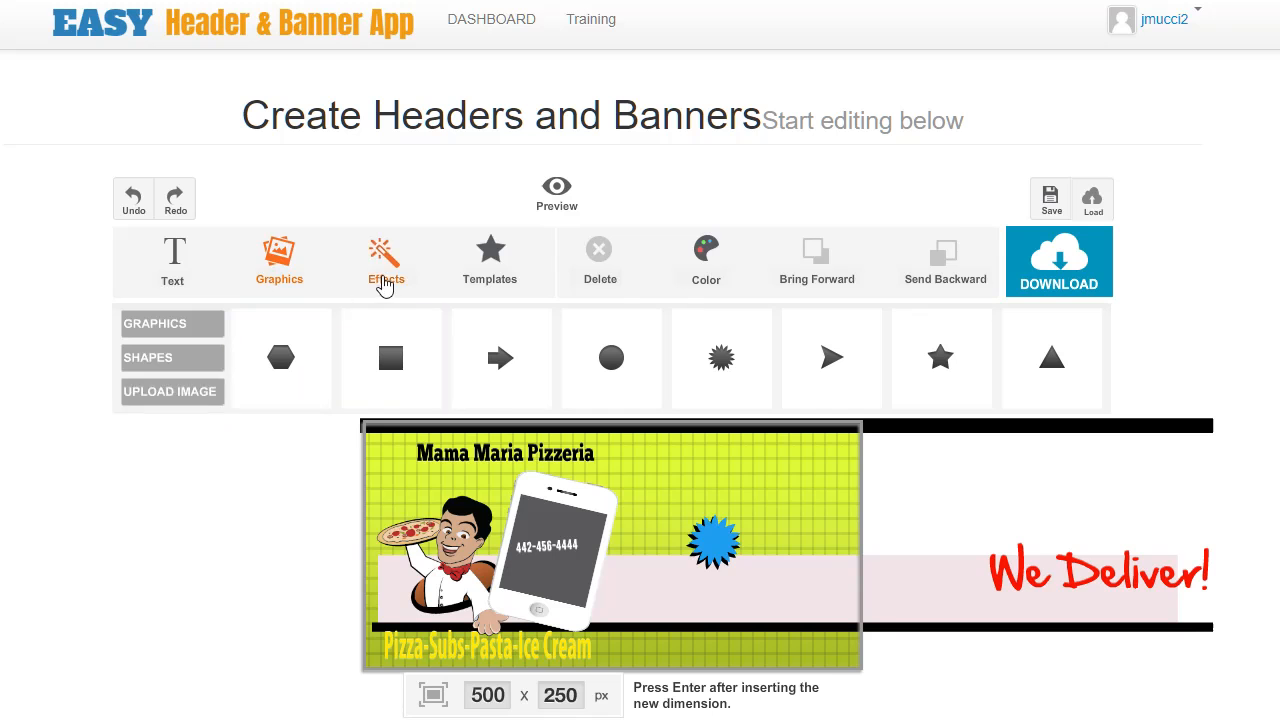
pyautogui.click(380, 278)
pyautogui.click(293, 370)
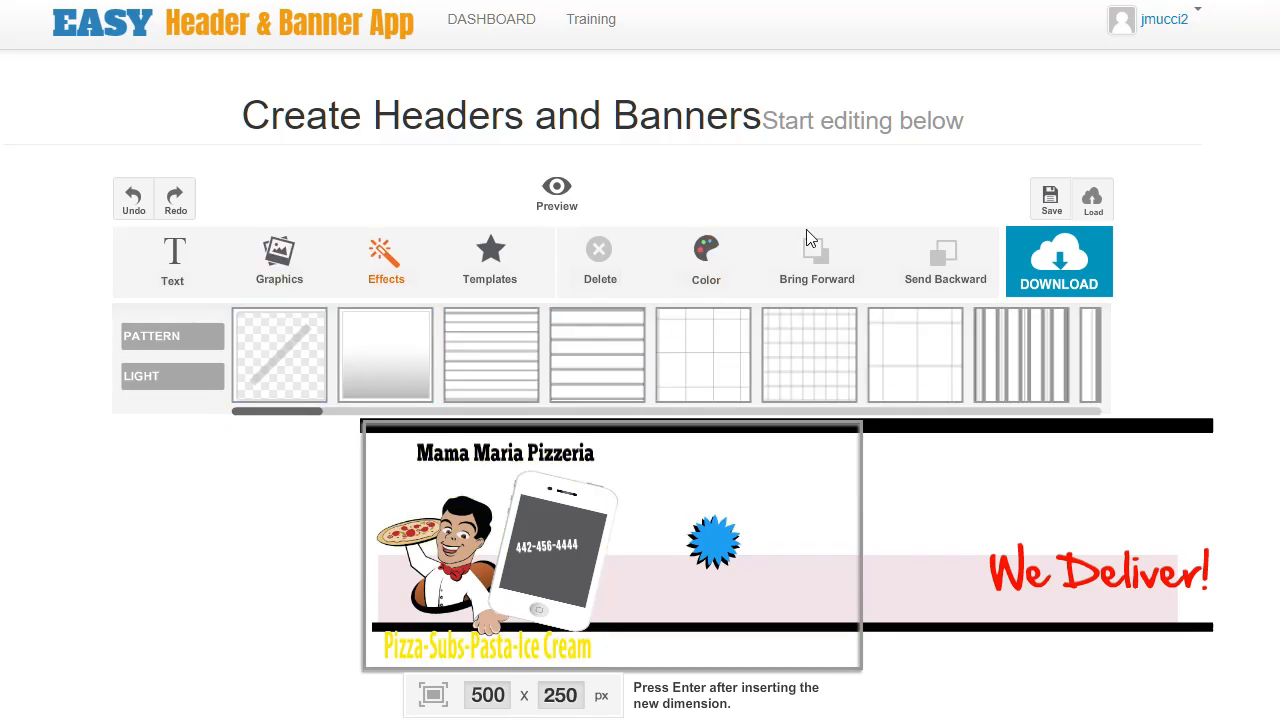
pyautogui.click(556, 192)
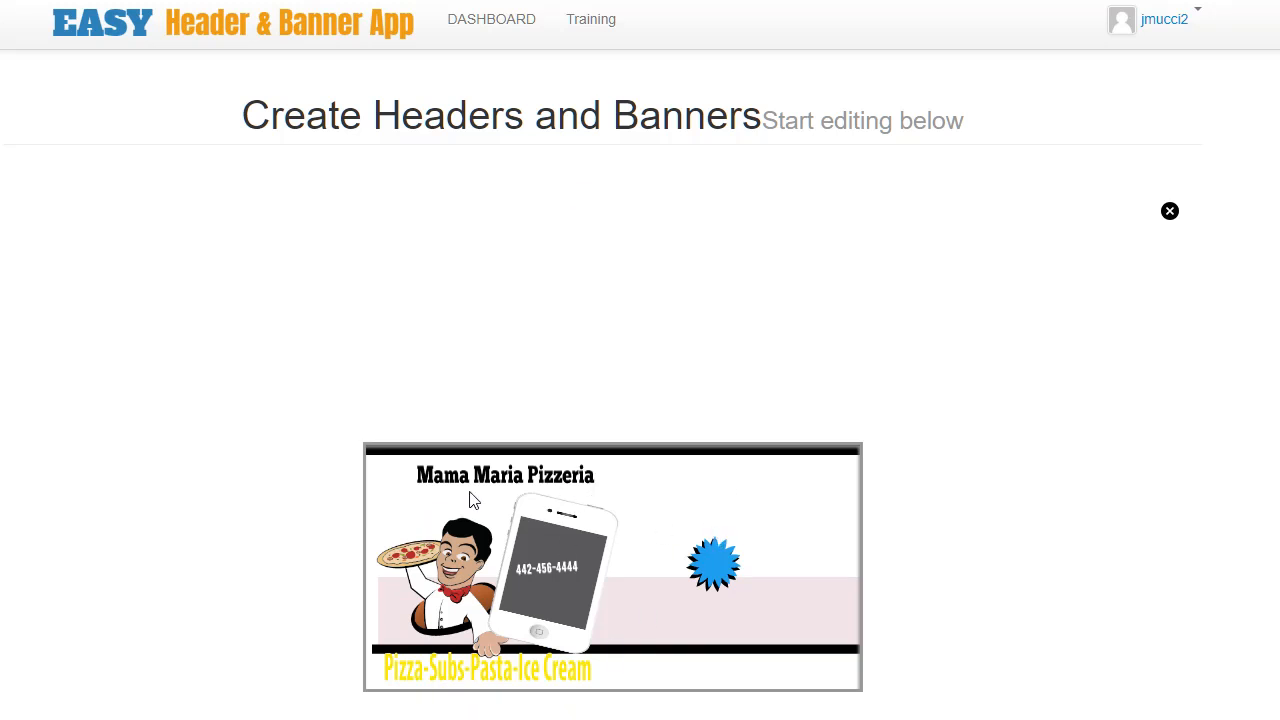
pyautogui.click(1170, 213)
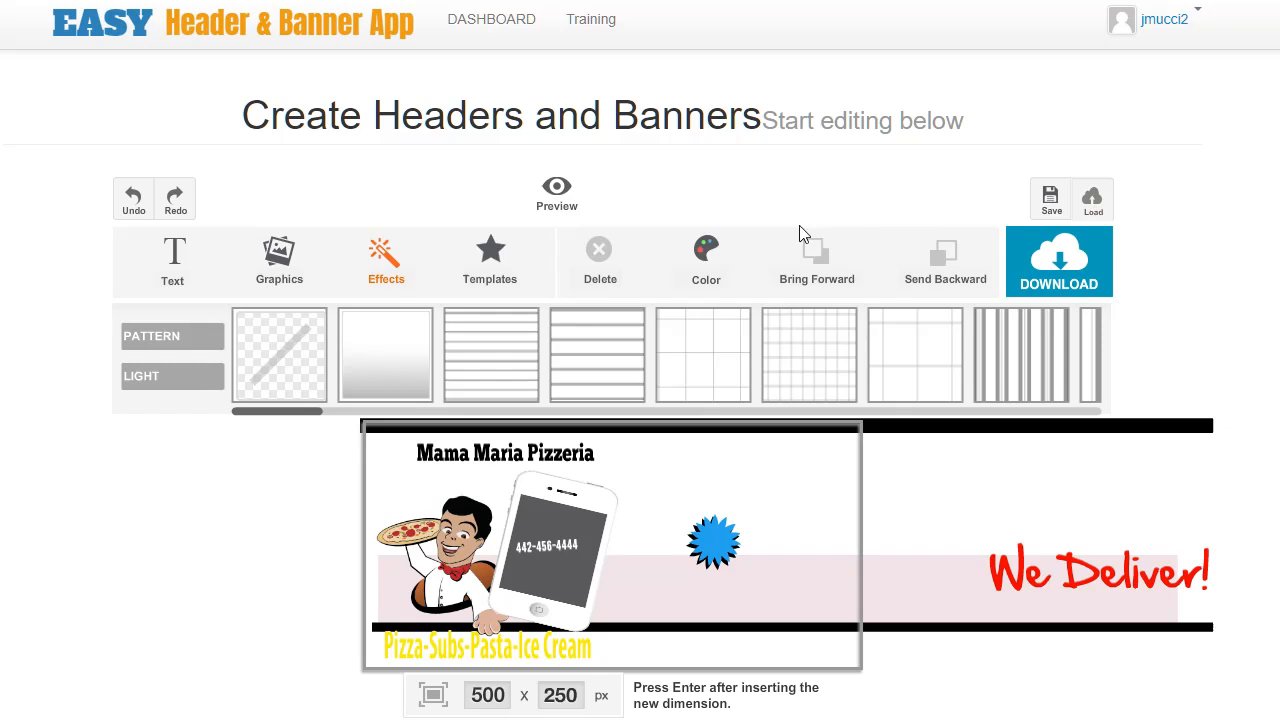
# Recolor the background blue.
pyautogui.click(392, 357)
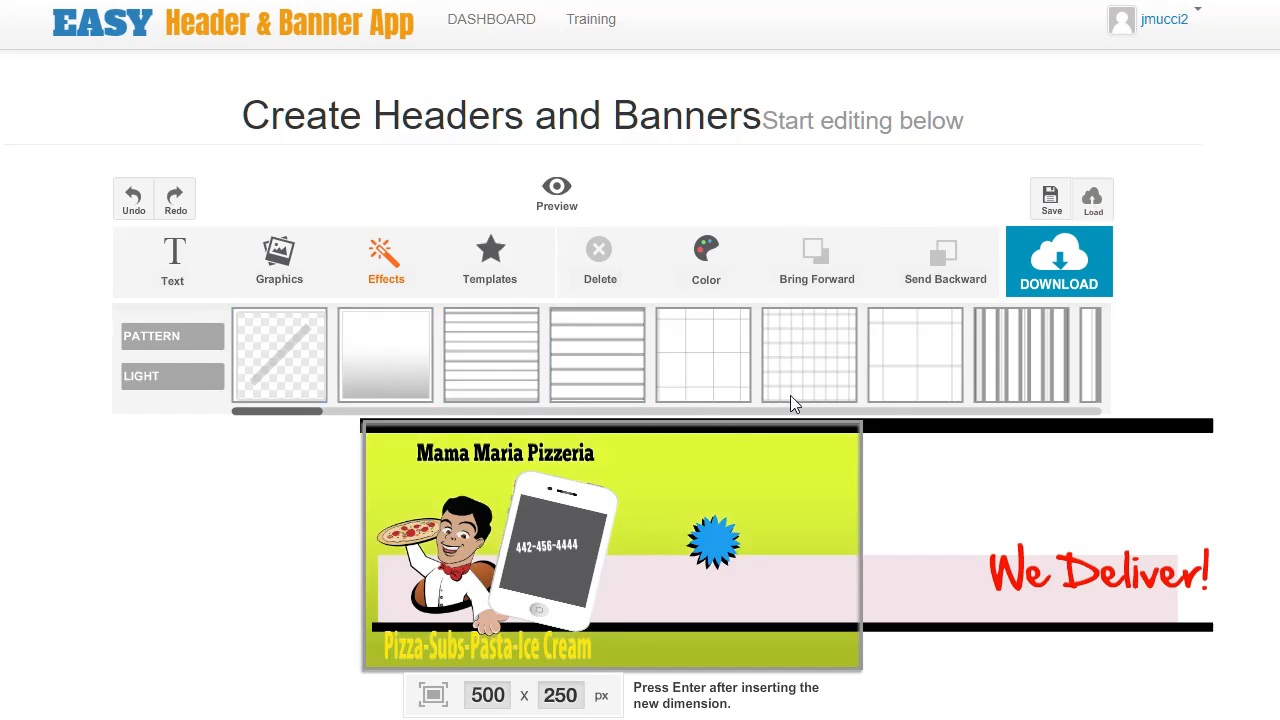
pyautogui.click(706, 255)
pyautogui.click(875, 361)
pyautogui.click(937, 601)
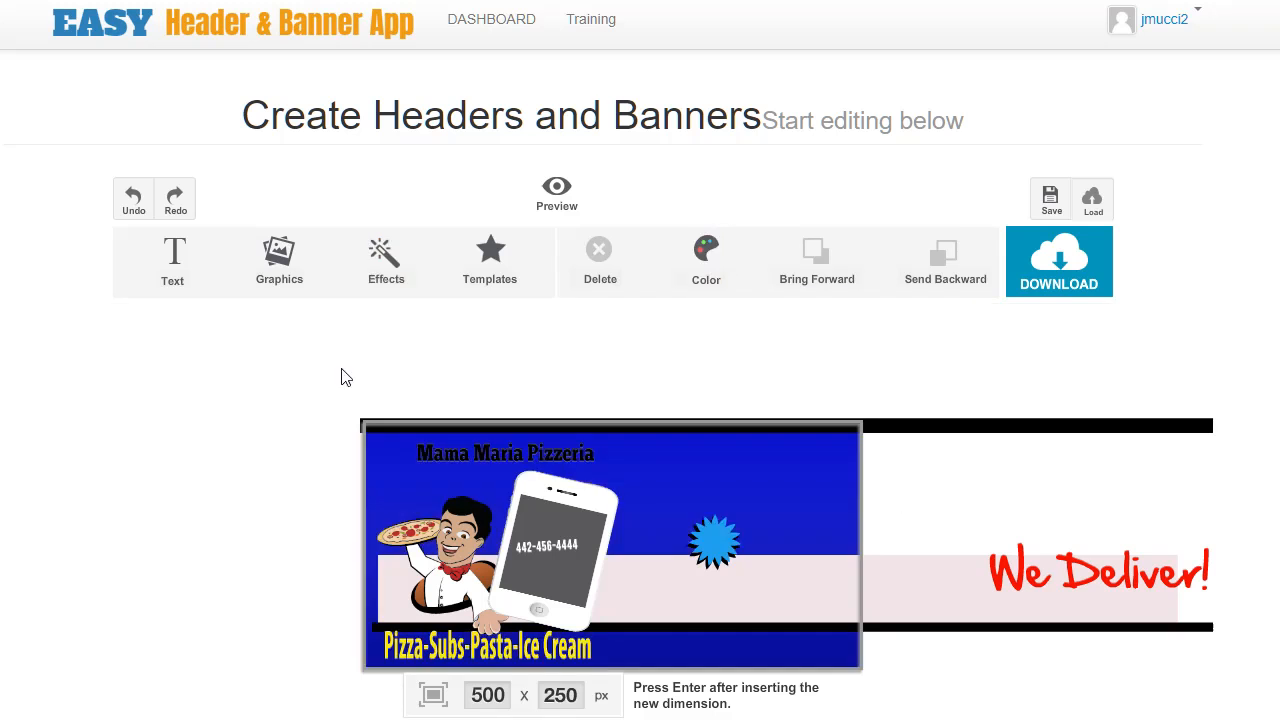
# Apply the Sunlight light effect, drag its highlight across the banner, and preview the result.
pyautogui.click(283, 272)
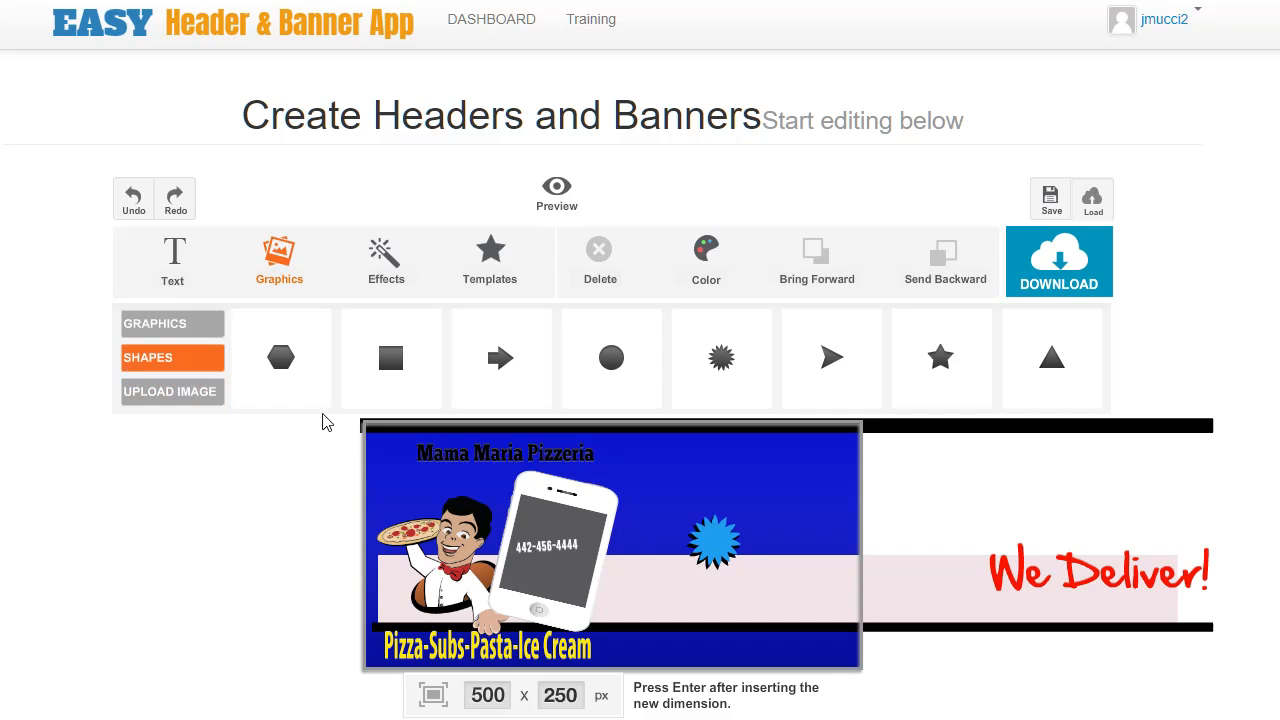
pyautogui.click(392, 275)
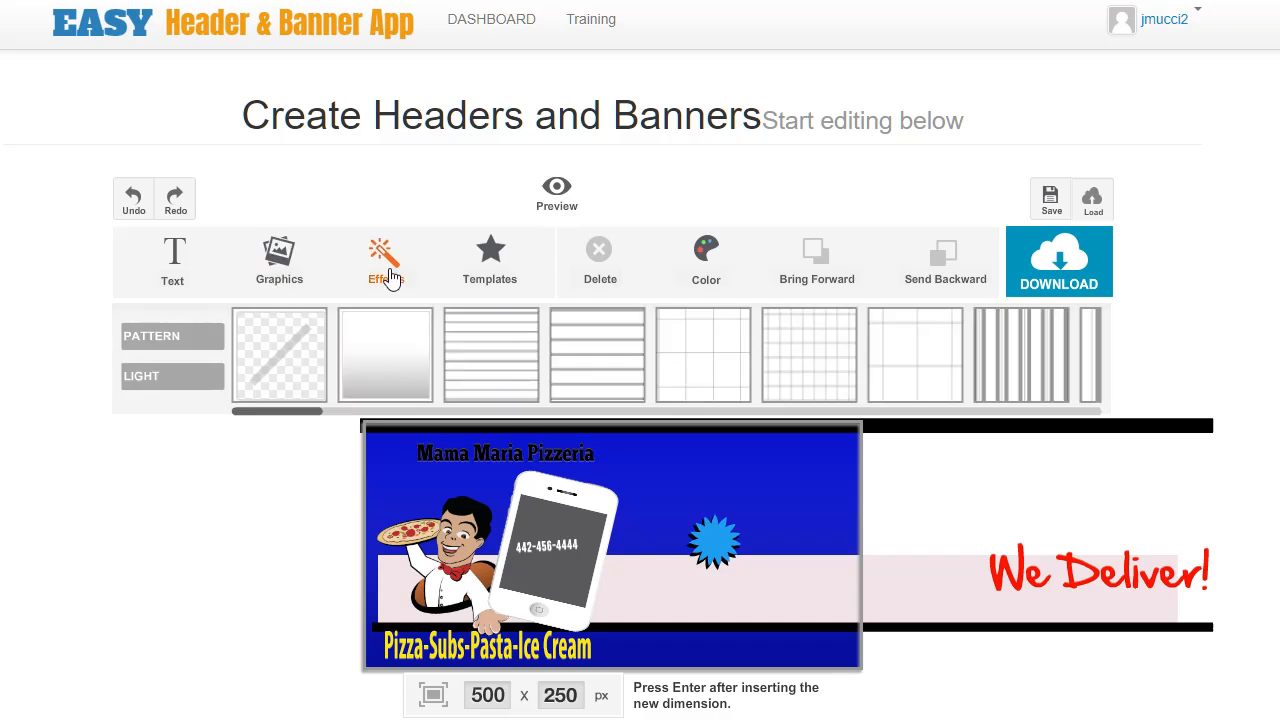
pyautogui.click(178, 380)
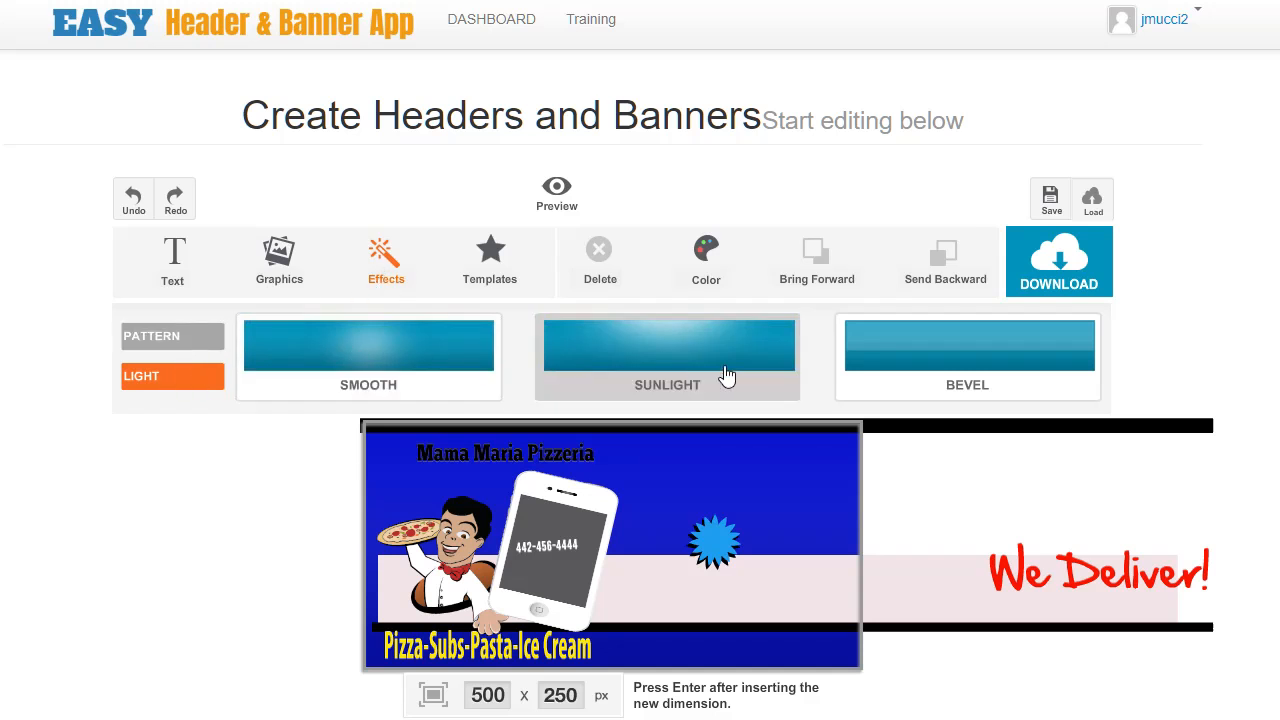
pyautogui.click(660, 361)
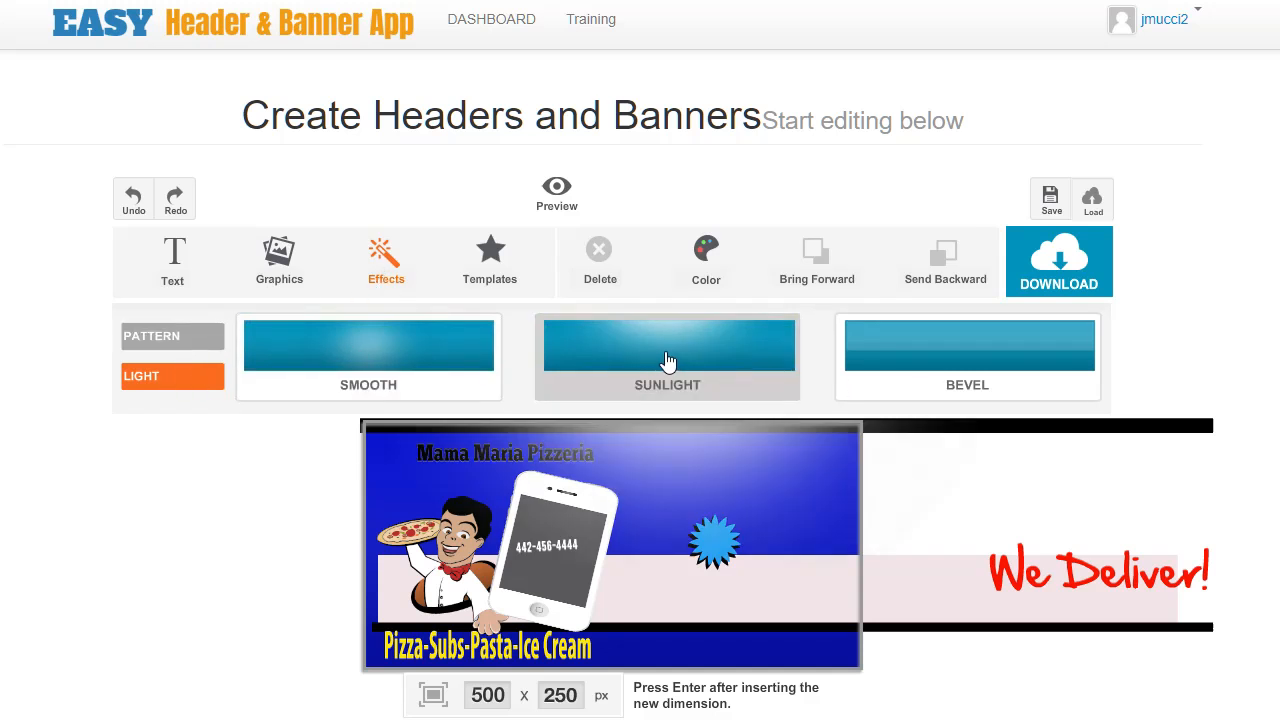
pyautogui.click(575, 428)
pyautogui.moveTo(697, 522); pyautogui.dragTo(505, 578)
pyautogui.moveTo(604, 501); pyautogui.dragTo(548, 437)
pyautogui.moveTo(769, 428); pyautogui.dragTo(581, 439)
pyautogui.click(558, 195)
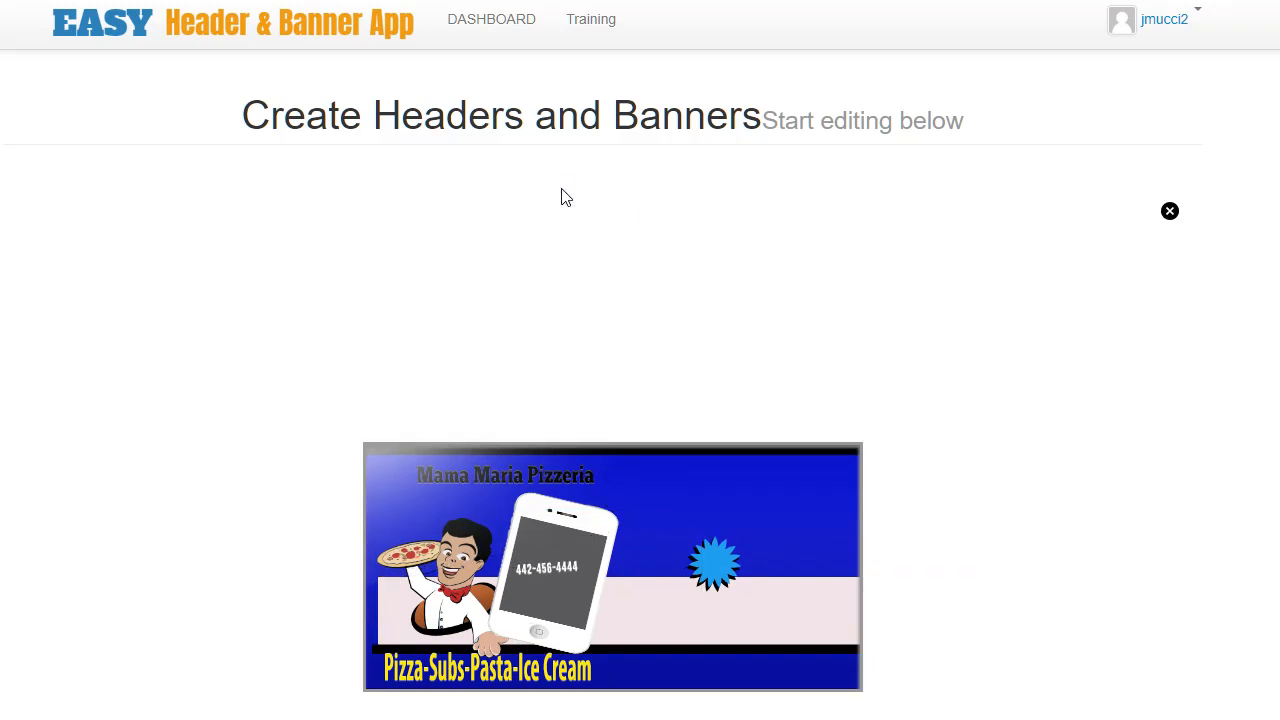
pyautogui.click(1170, 212)
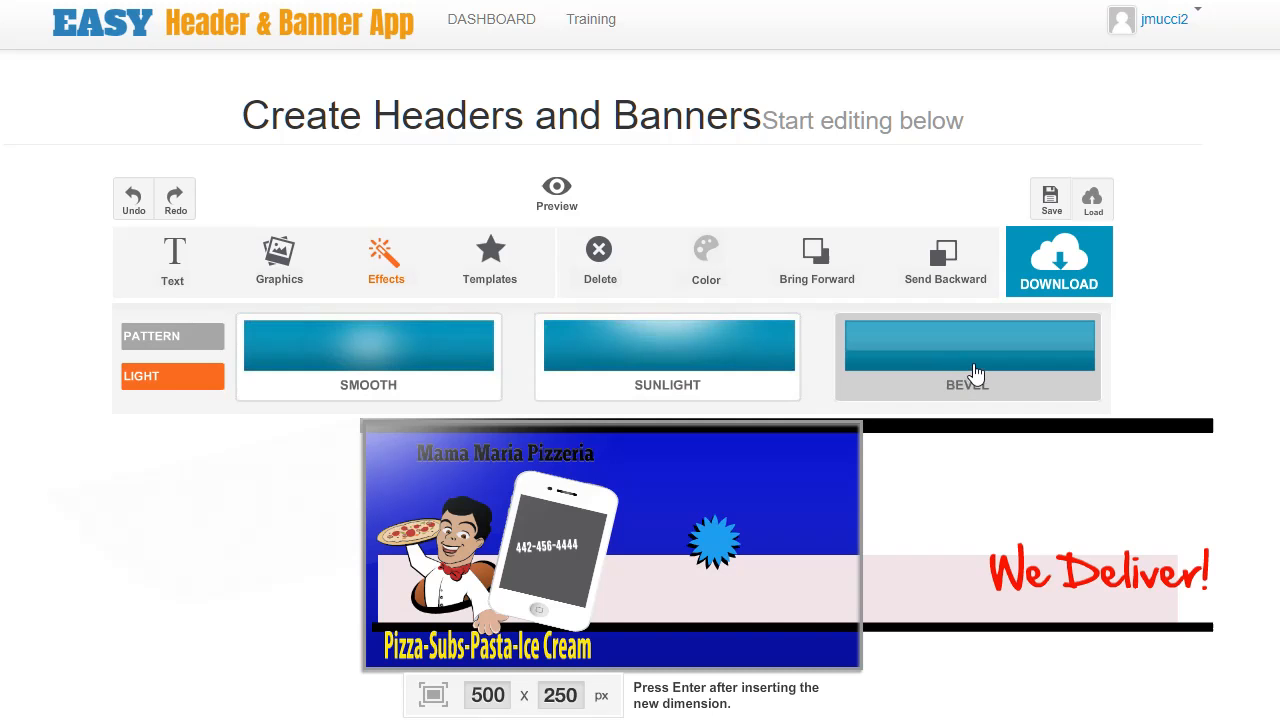
# Apply the Smooth light effect, then delete all light effect overlays and preview the banner.
pyautogui.click(430, 362)
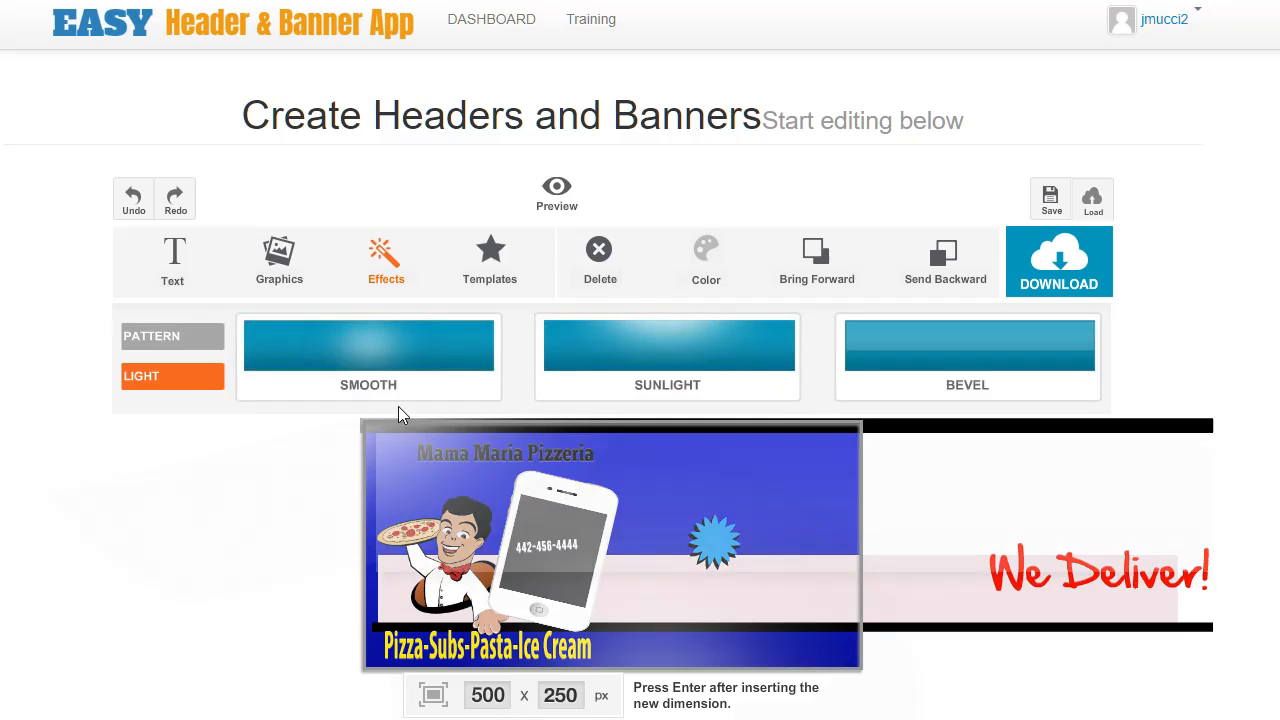
pyautogui.click(586, 570)
pyautogui.press('Delete')
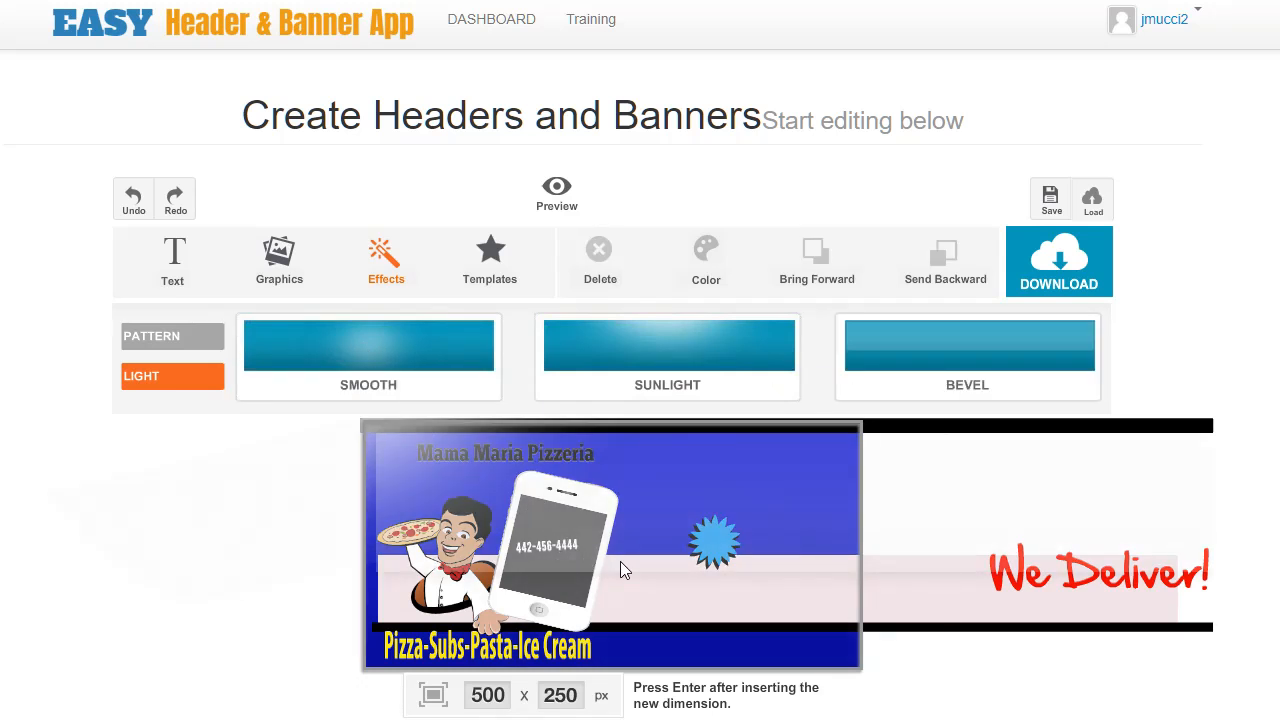
pyautogui.click(648, 530)
pyautogui.press('Delete')
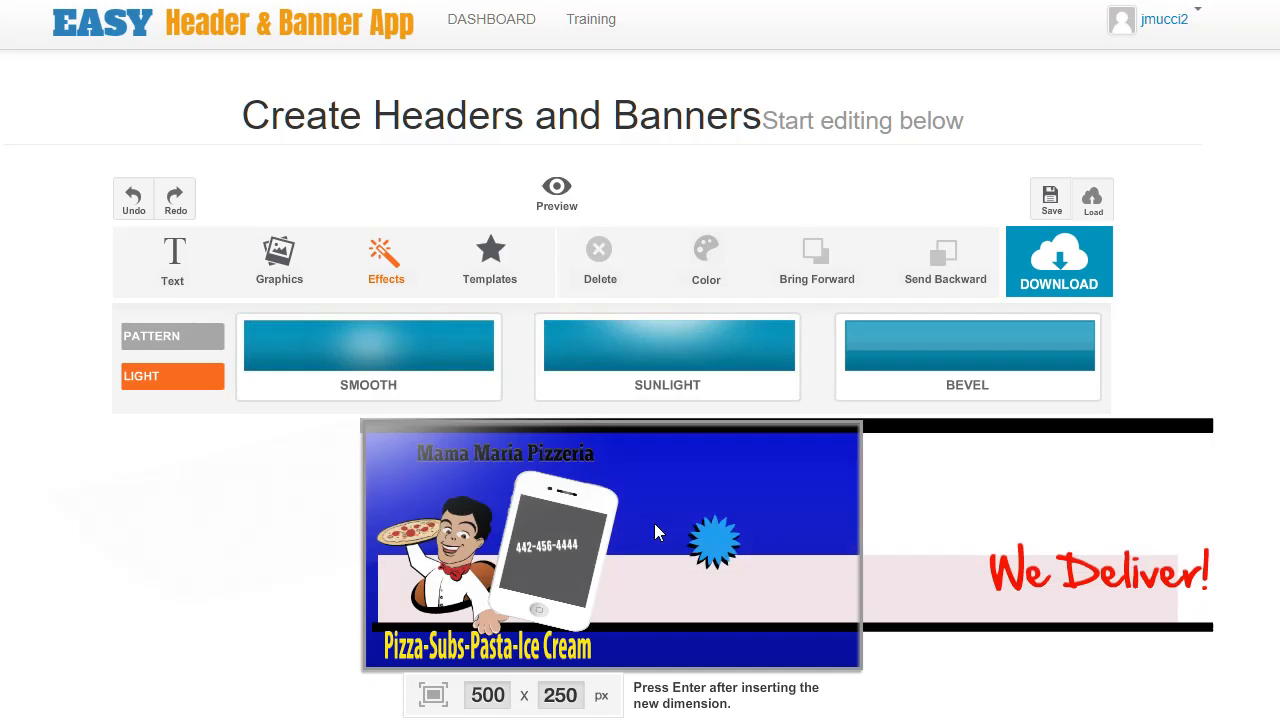
pyautogui.click(286, 371)
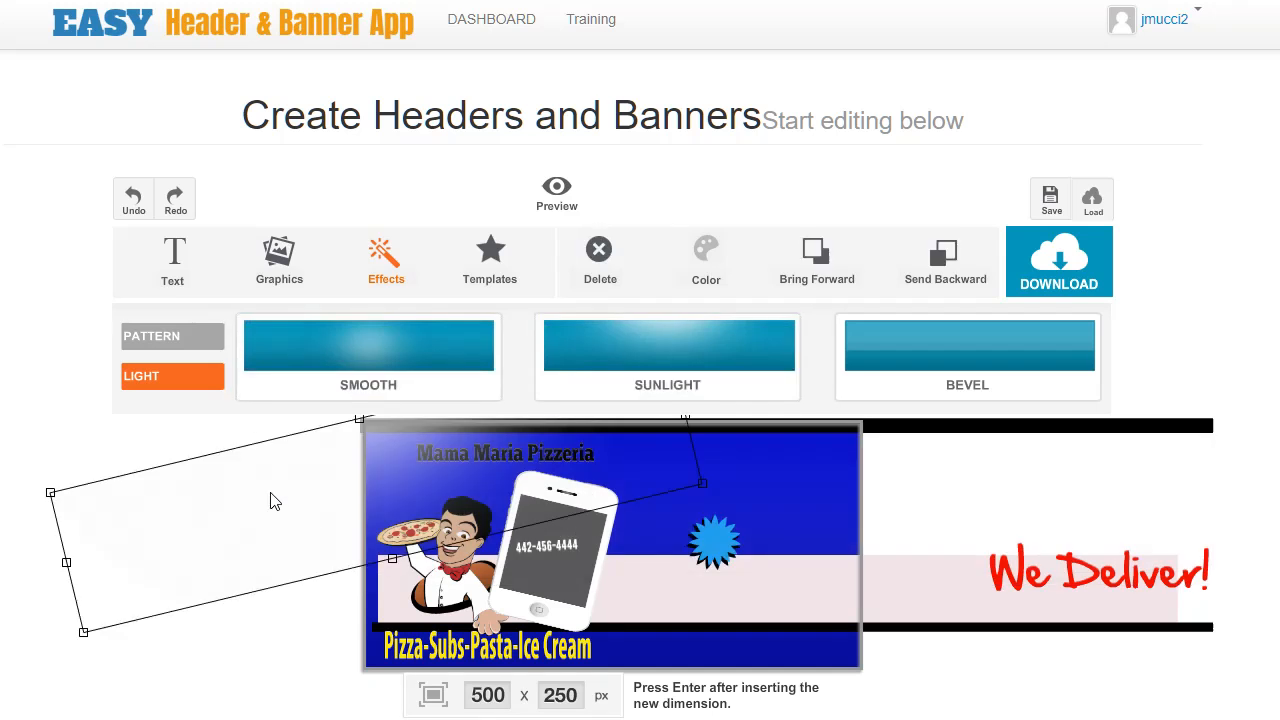
pyautogui.press('Delete')
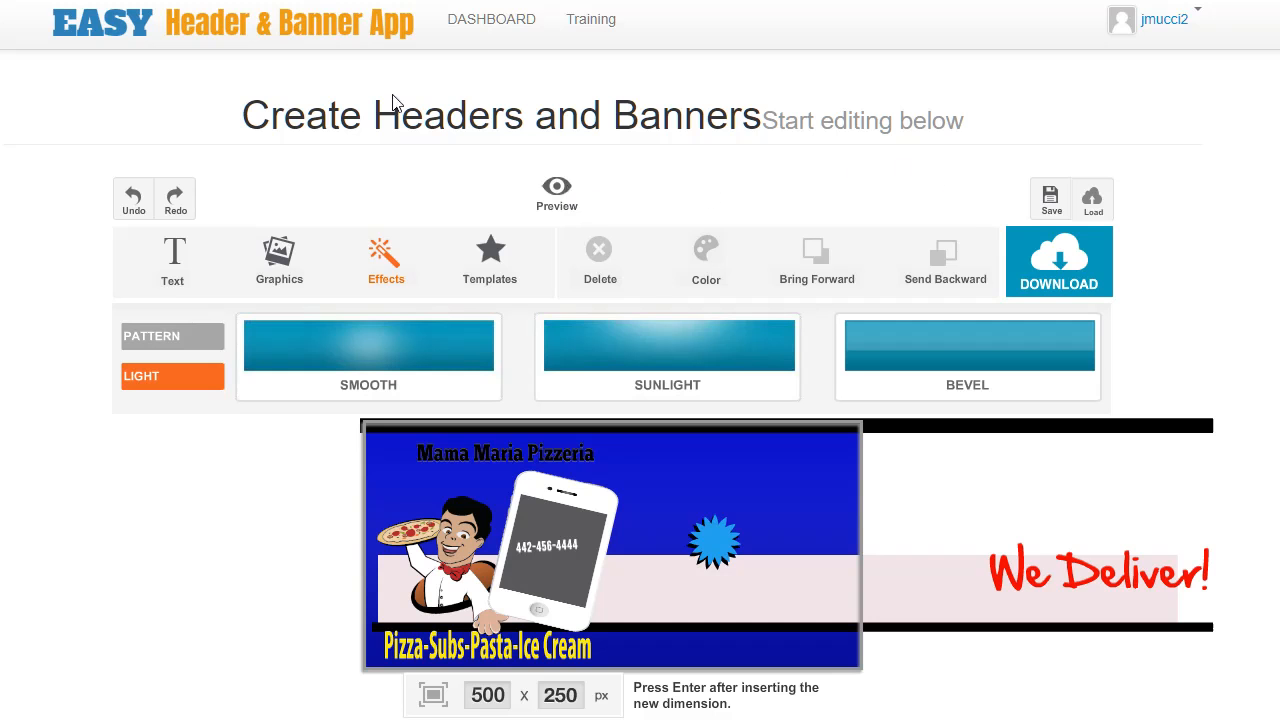
pyautogui.click(555, 205)
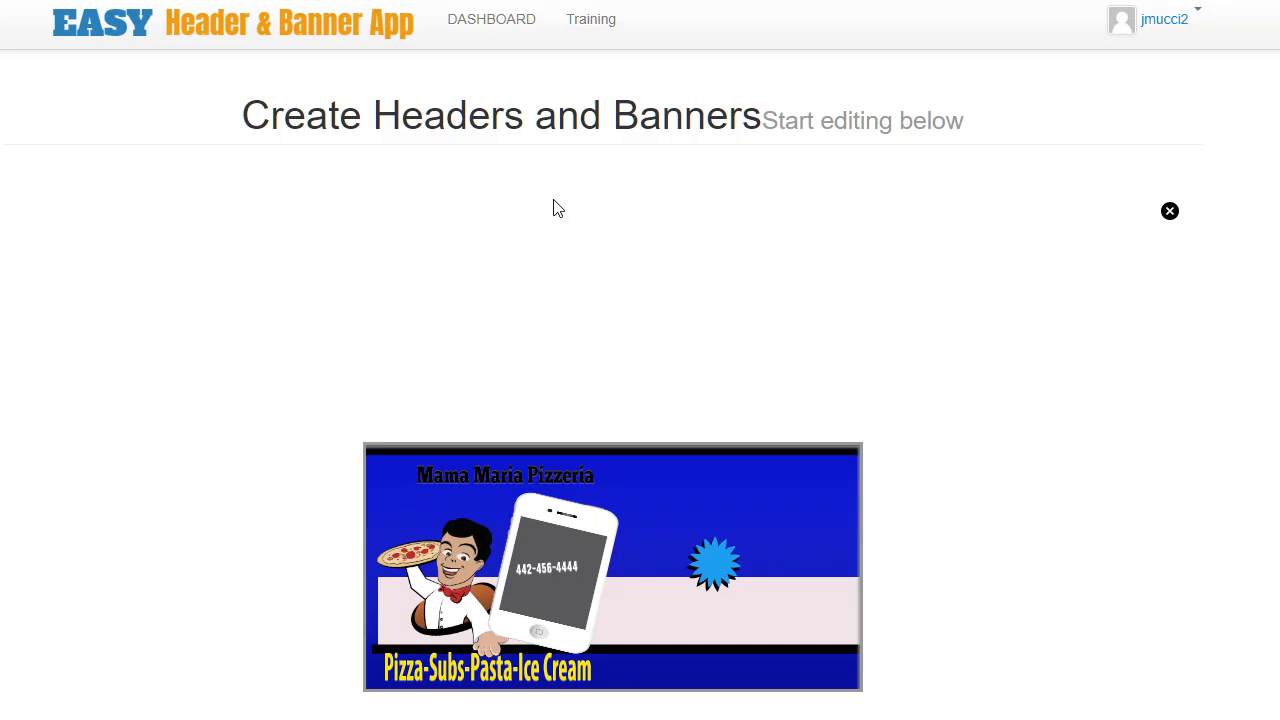
pyautogui.click(1170, 218)
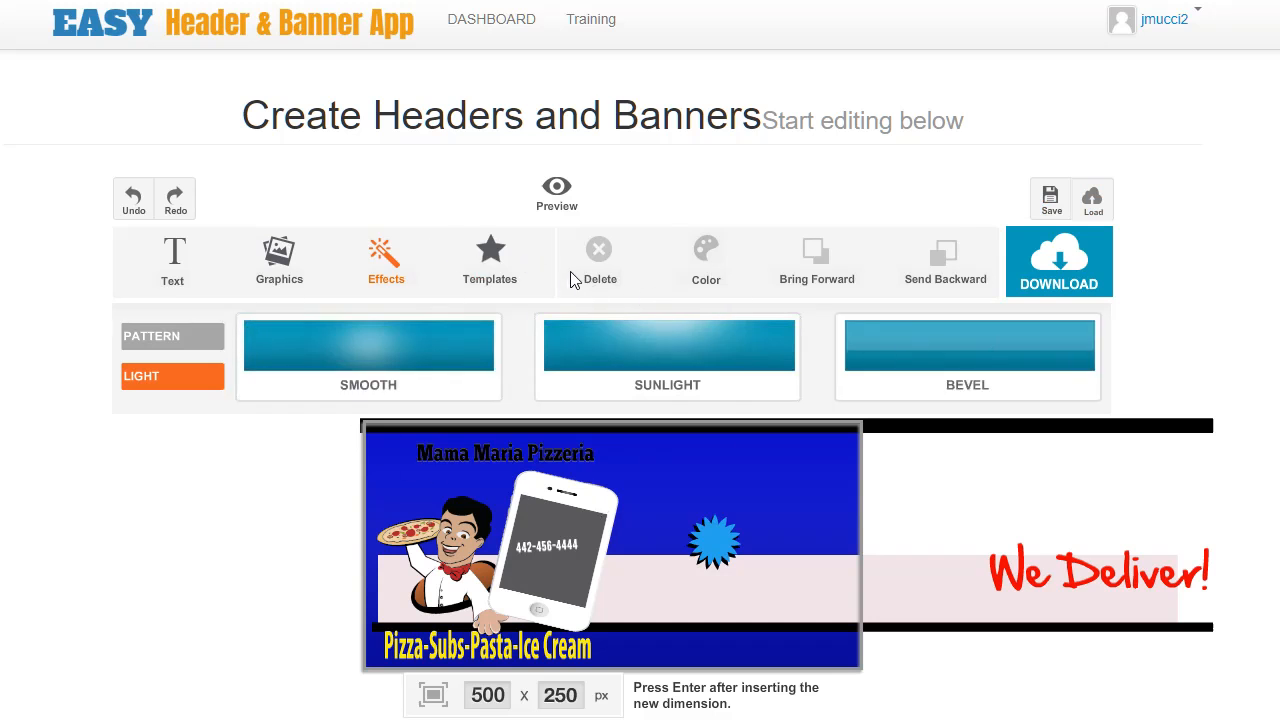
# Load the Mobile Connect template from the template gallery.
pyautogui.click(490, 276)
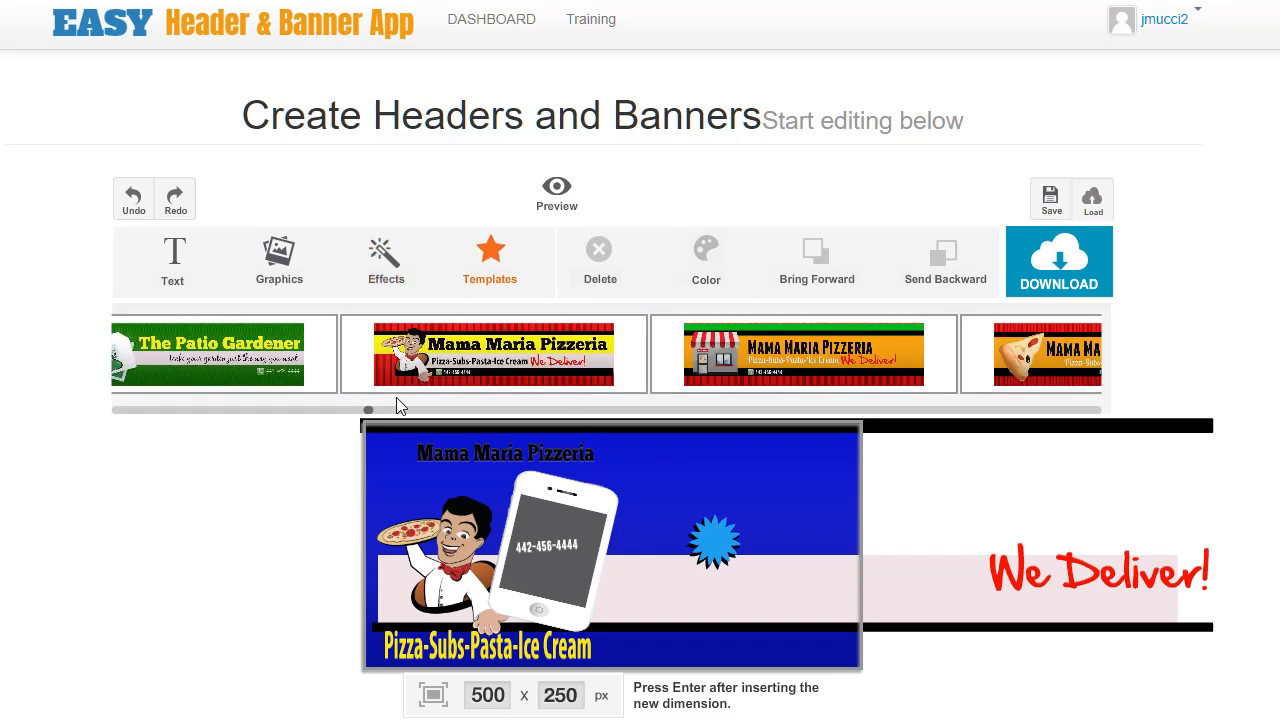
pyautogui.moveTo(370, 411); pyautogui.dragTo(493, 437)
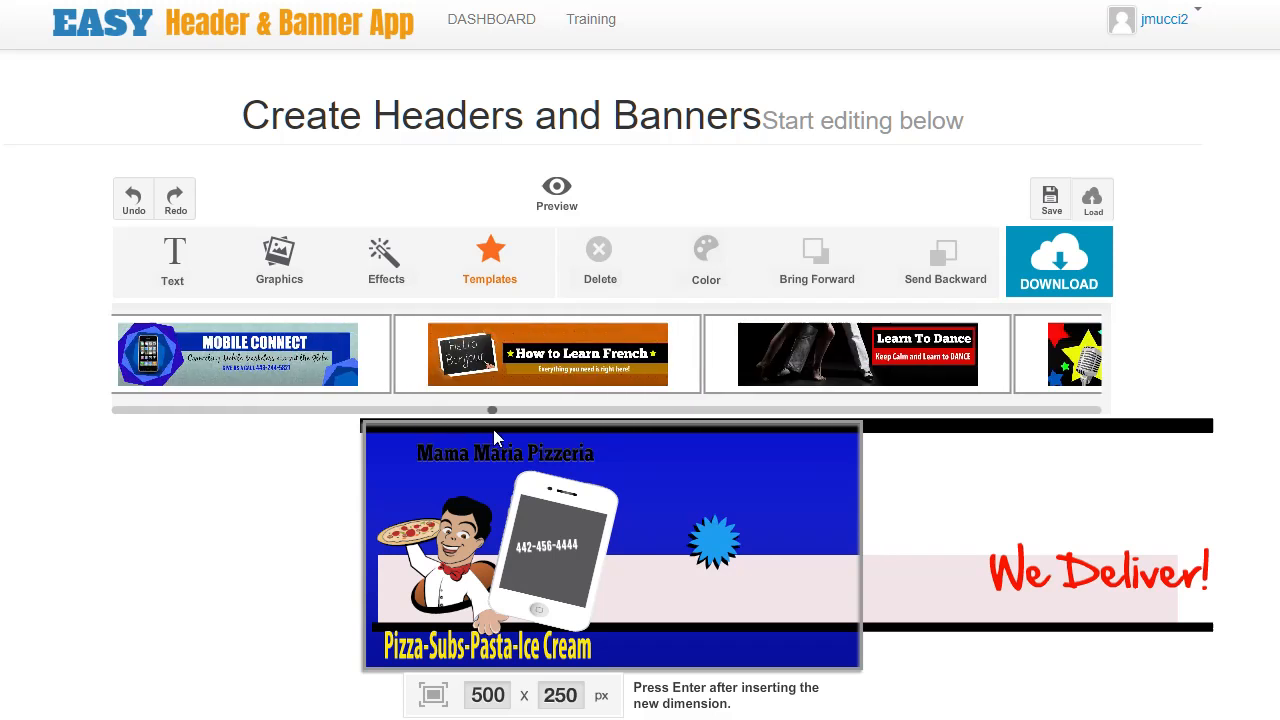
pyautogui.click(302, 369)
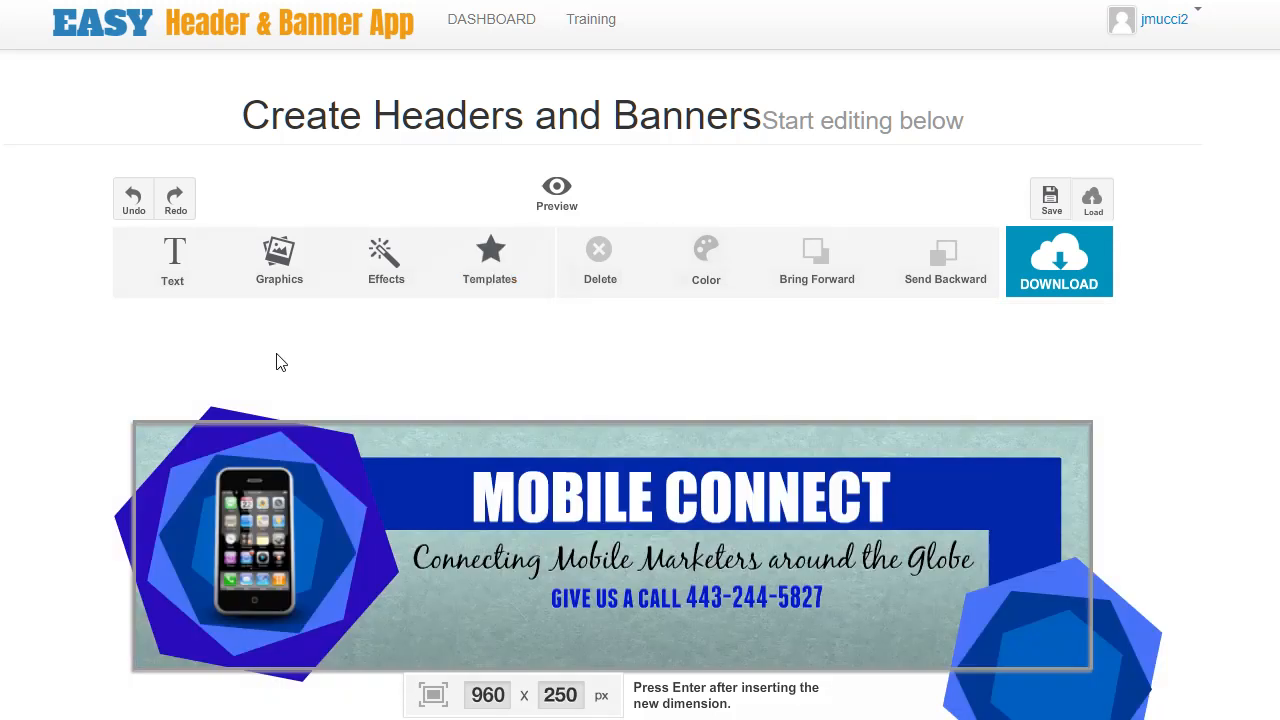
# Try to move the phone image to the centre and delete it.
pyautogui.moveTo(336, 549); pyautogui.dragTo(553, 576)
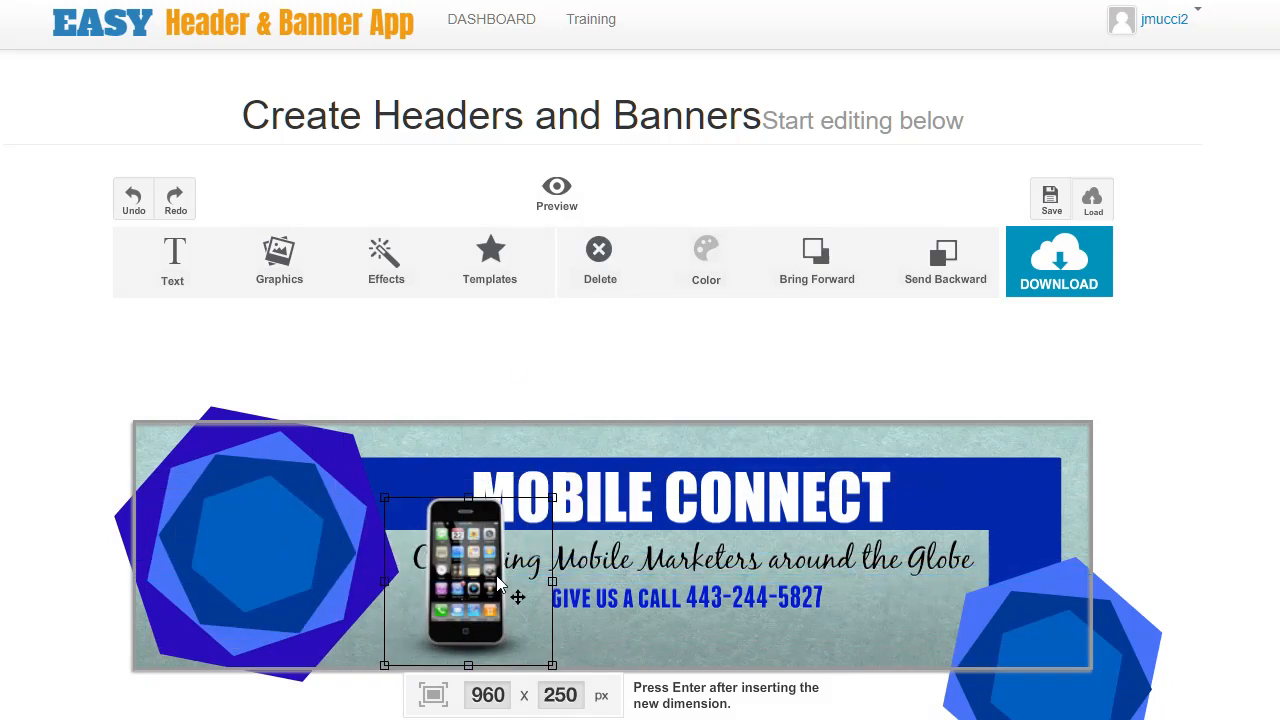
pyautogui.press('Delete')
# Select the headline and phone-number text items, then preview the template.
pyautogui.click(499, 502)
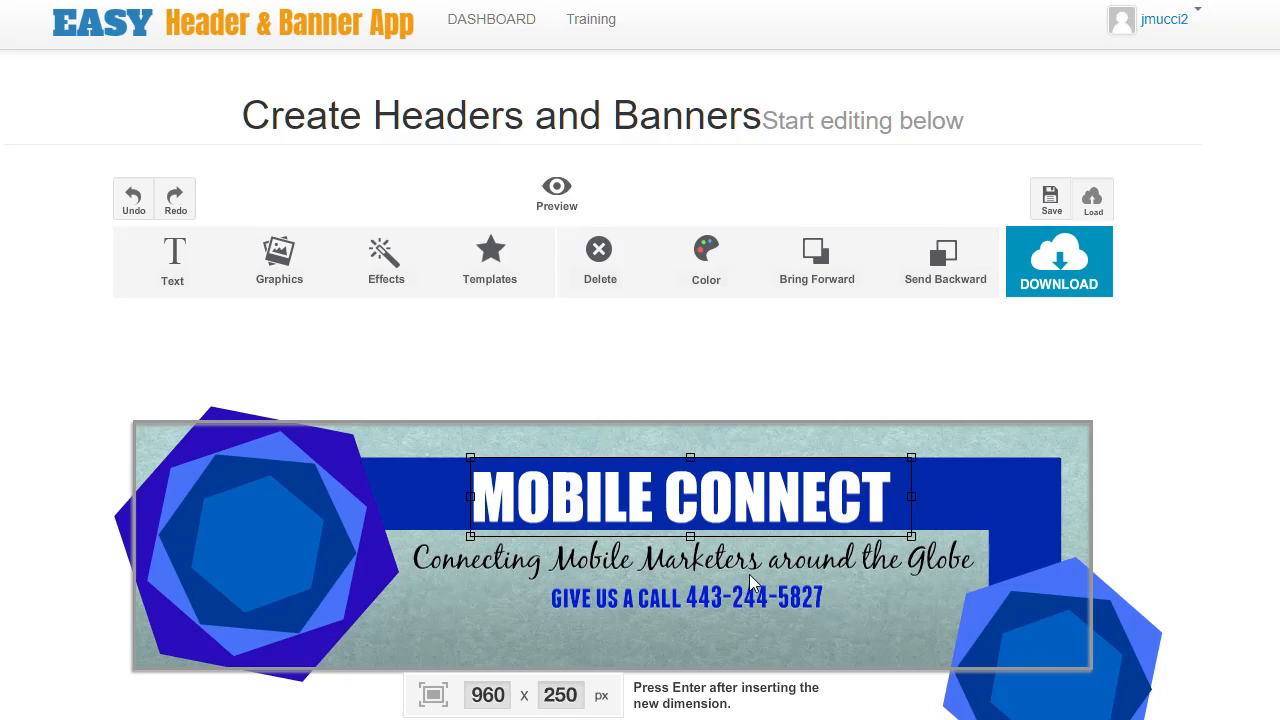
pyautogui.click(727, 641)
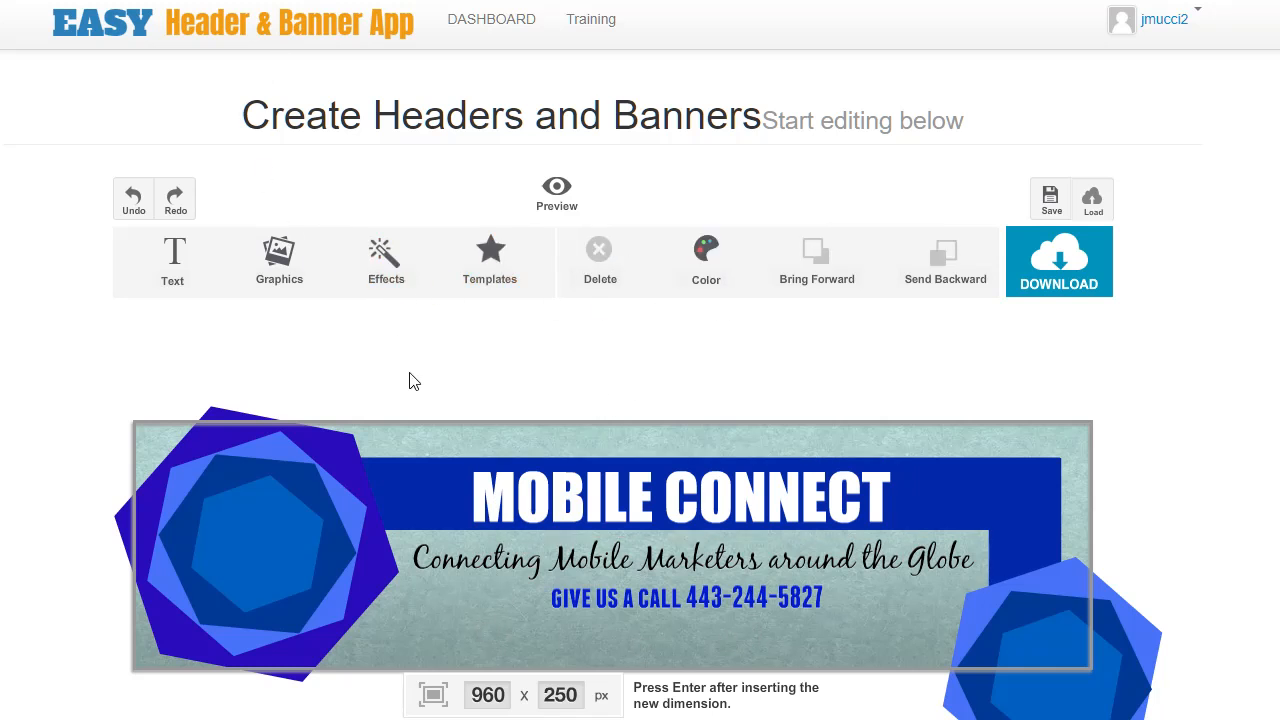
pyautogui.click(666, 606)
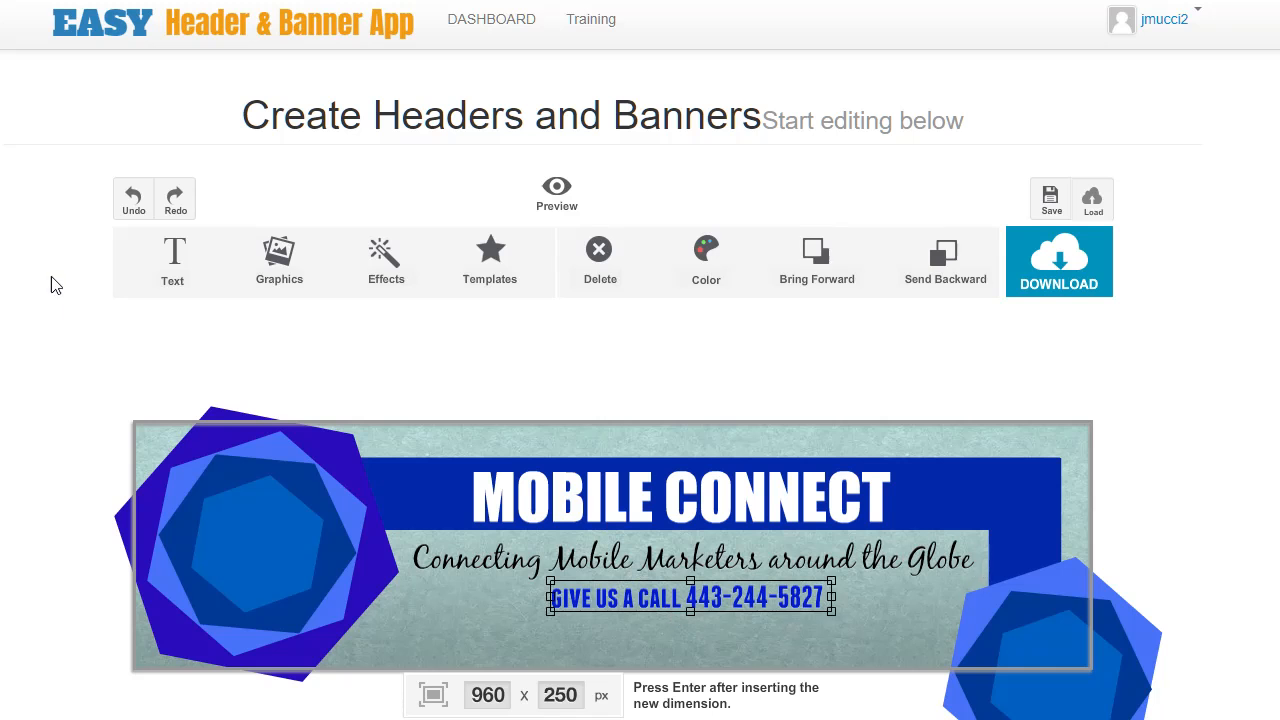
pyautogui.click(556, 190)
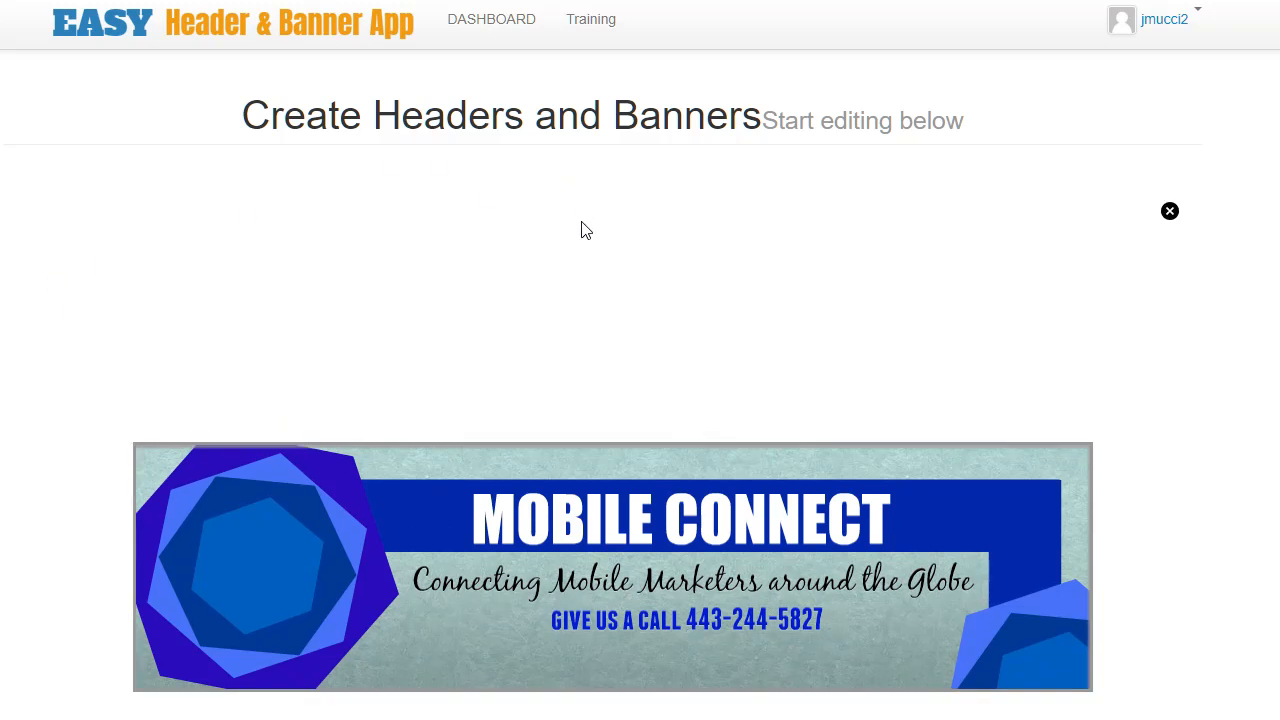
pyautogui.click(1170, 212)
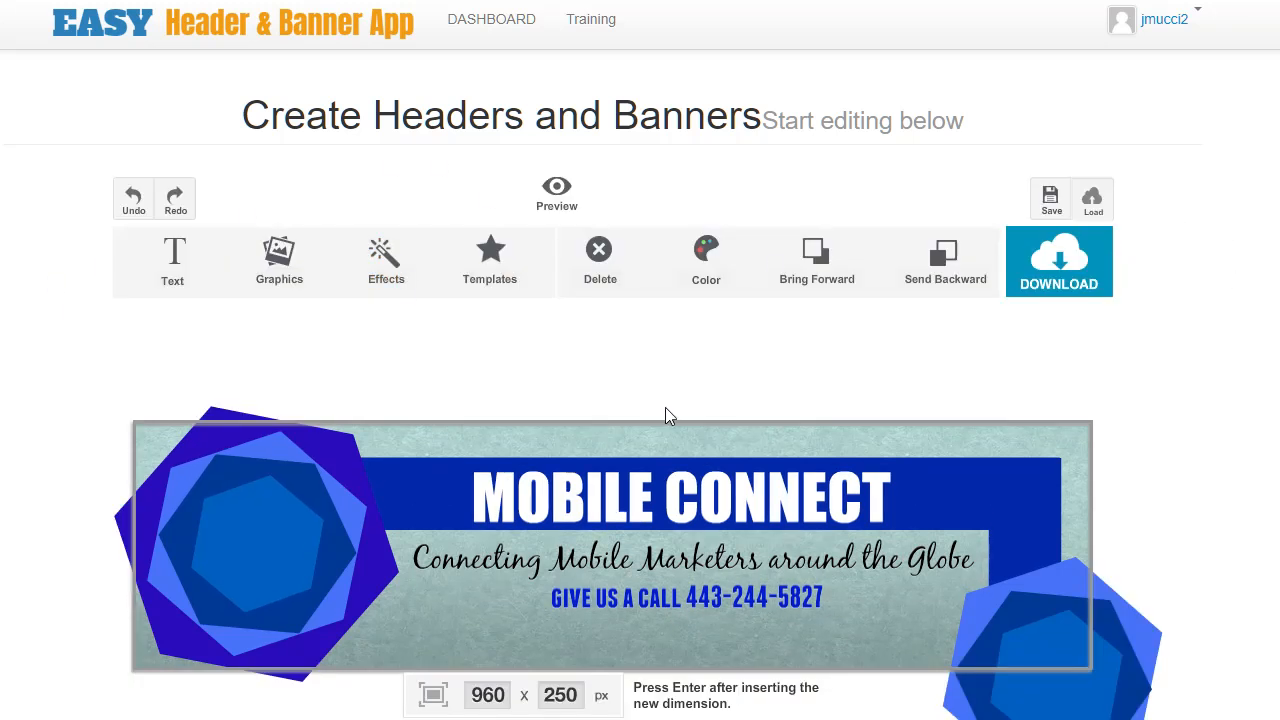